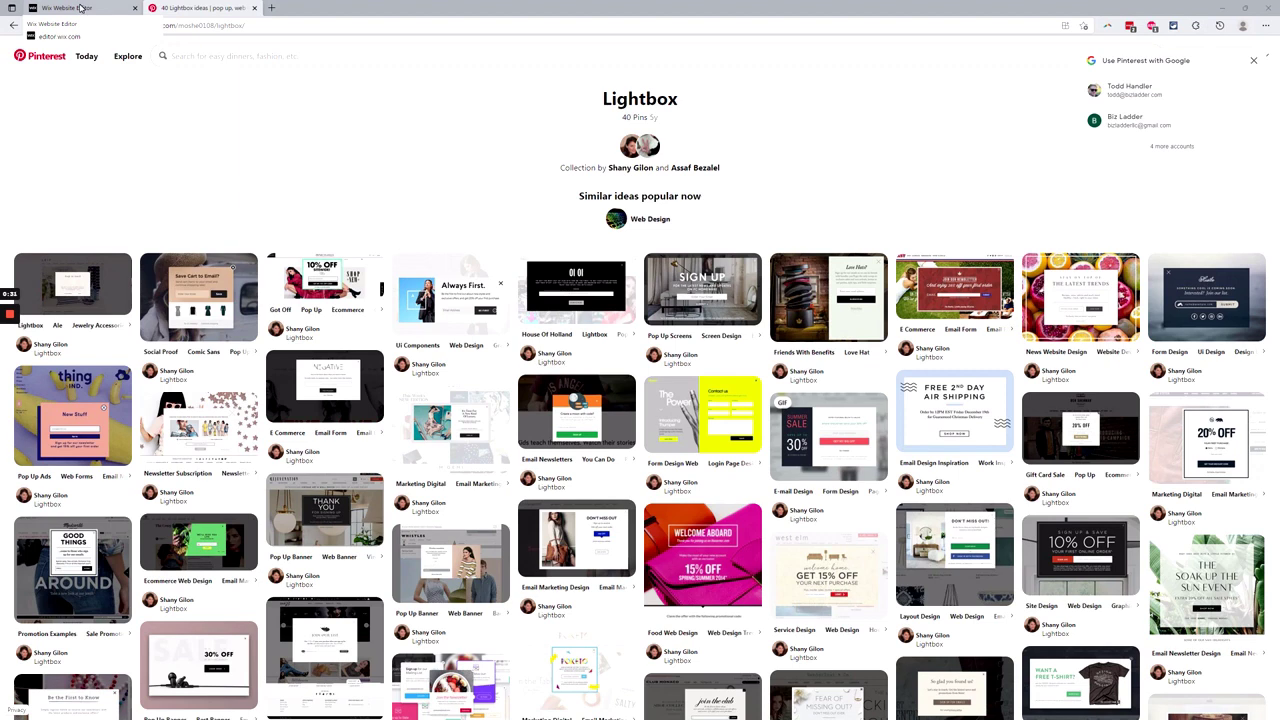
# Switch to the Wix editor and add the "Get the Latest News to Your Inbox" lightbox from the interactive Subscribe designs
pyautogui.click(80, 8)
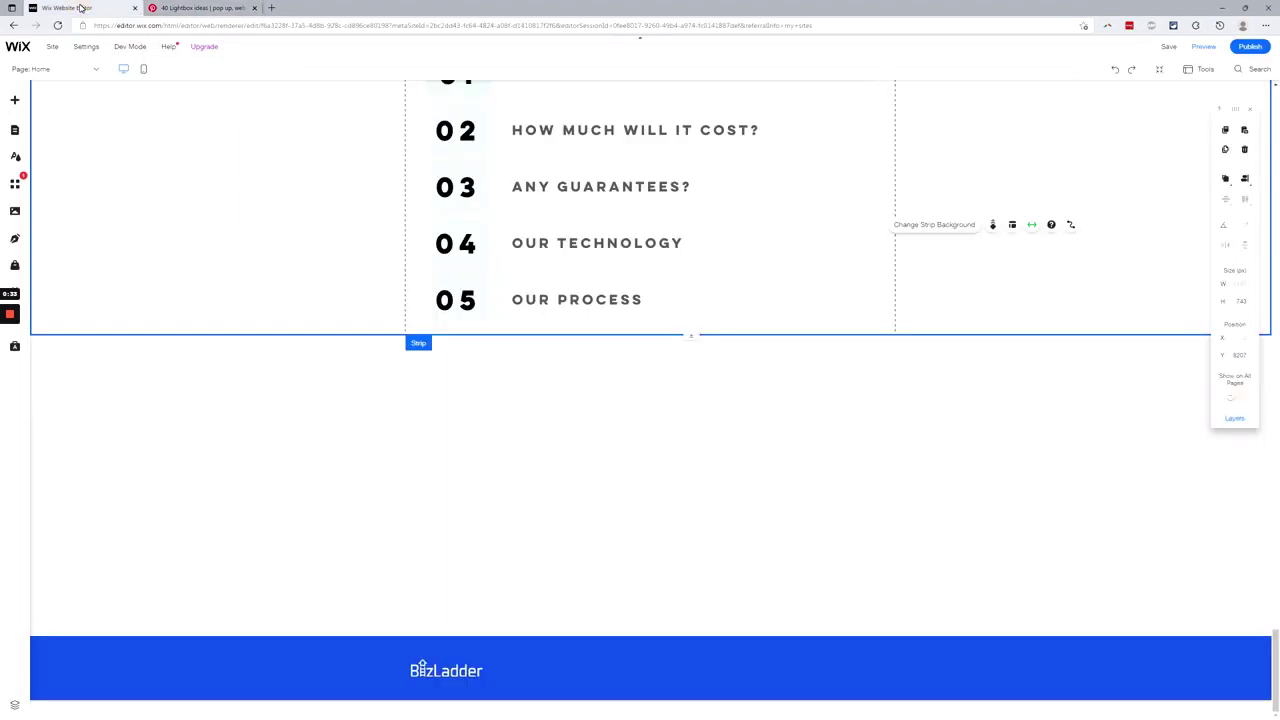
pyautogui.click(15, 100)
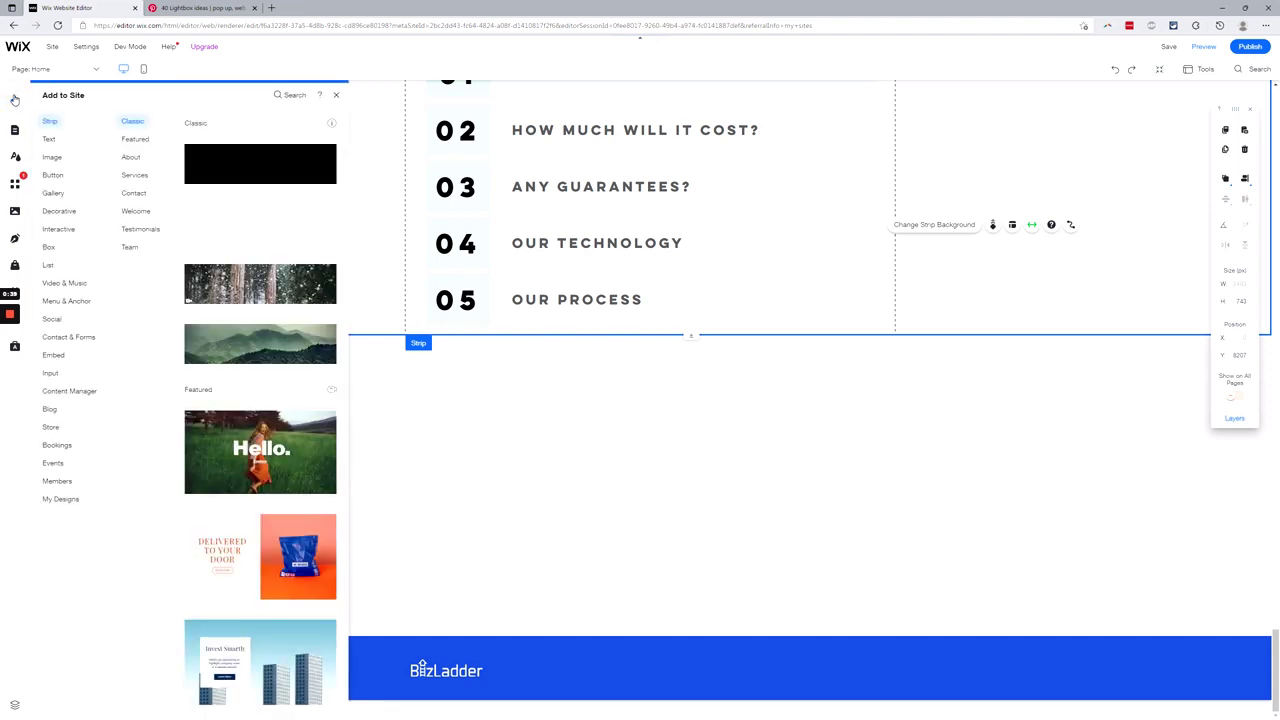
pyautogui.moveTo(61, 231)
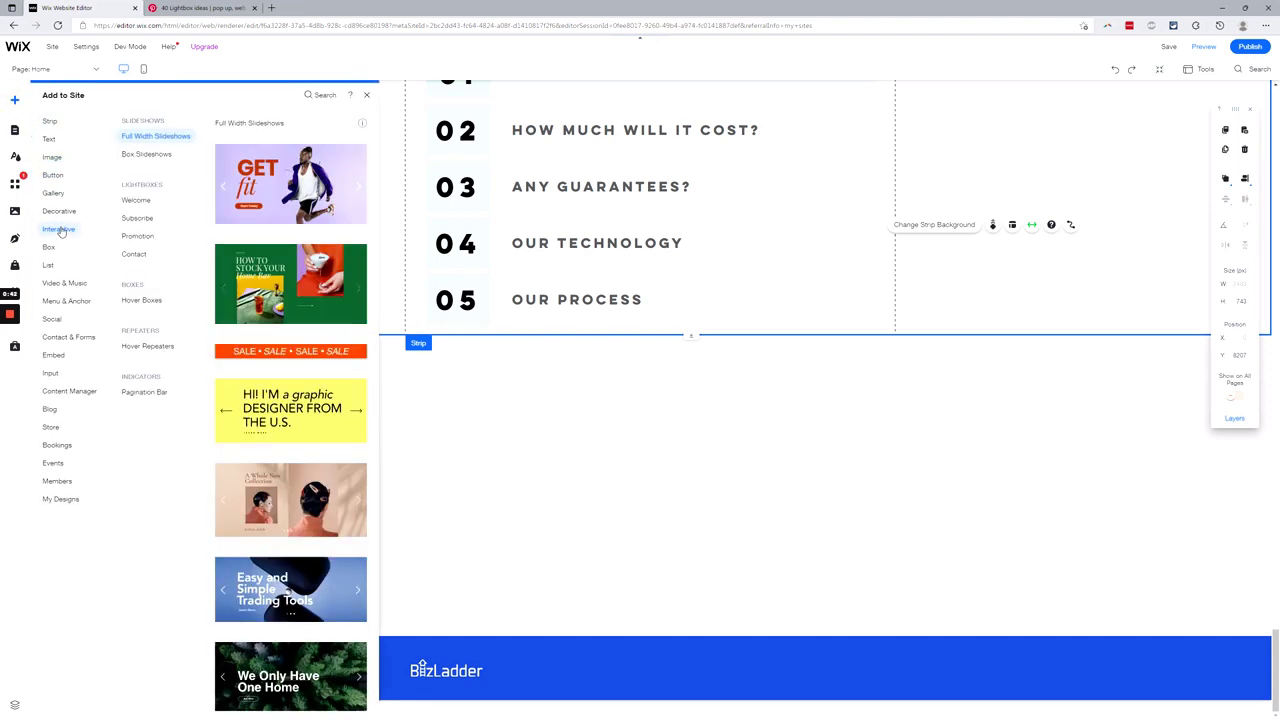
pyautogui.moveTo(135, 203)
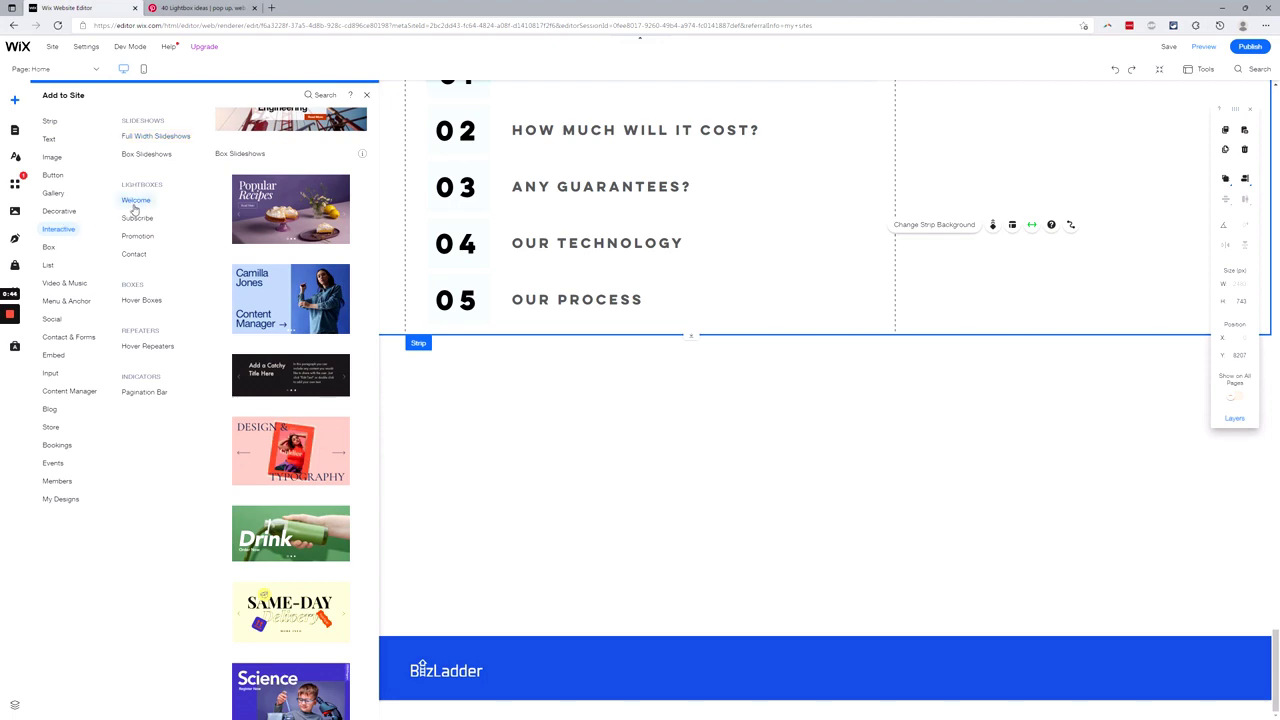
pyautogui.moveTo(131, 255)
pyautogui.moveTo(134, 225)
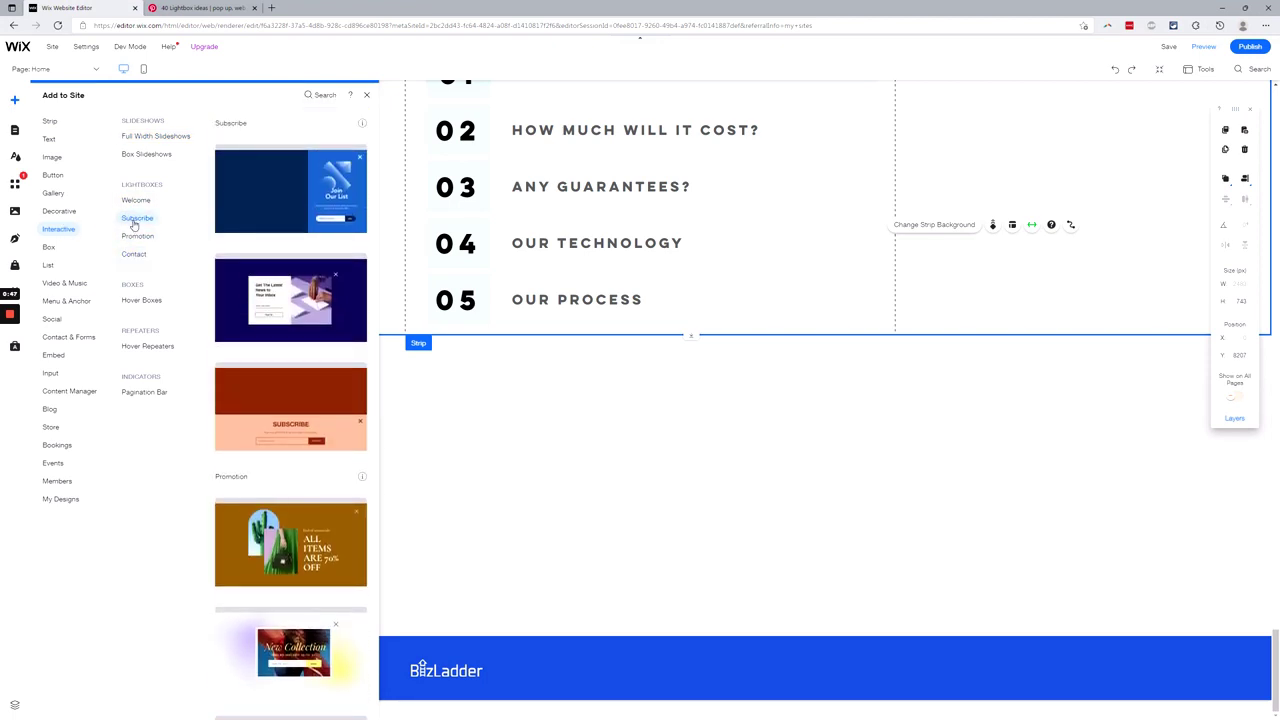
pyautogui.click(313, 313)
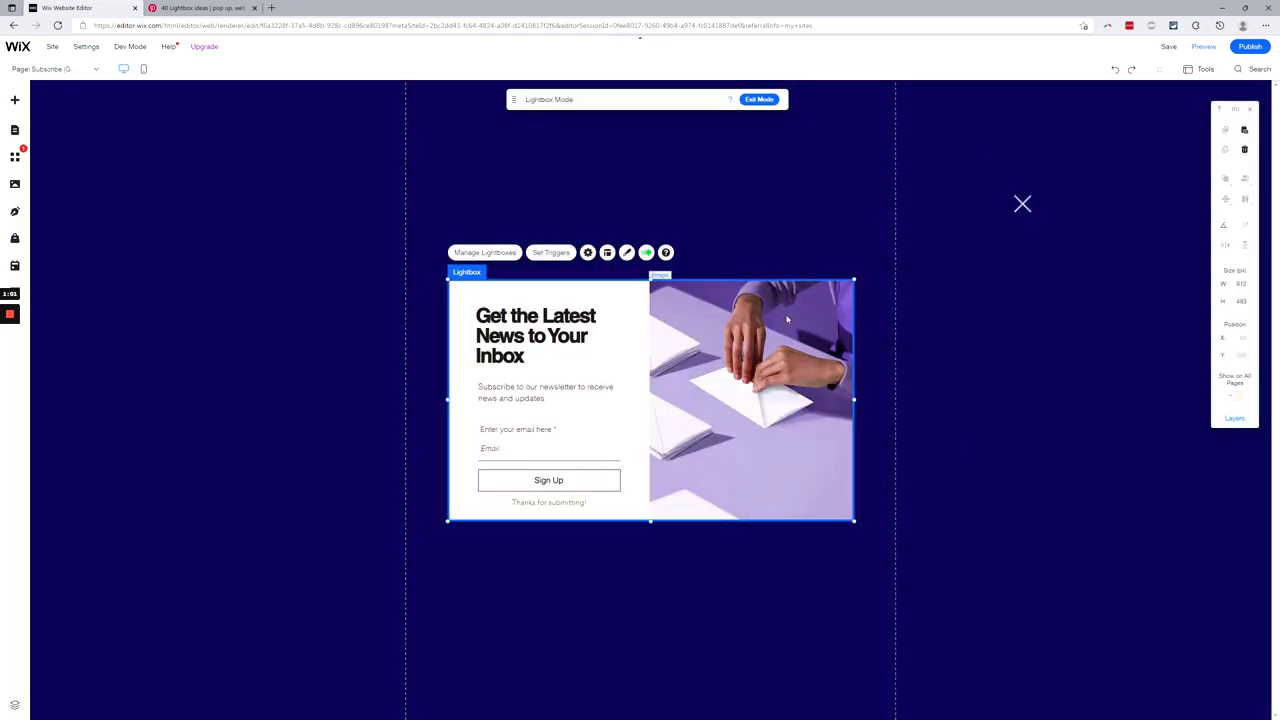
# Look up the new Subscribe lightbox in the site's list of lightboxes and view its available actions
pyautogui.click(14, 131)
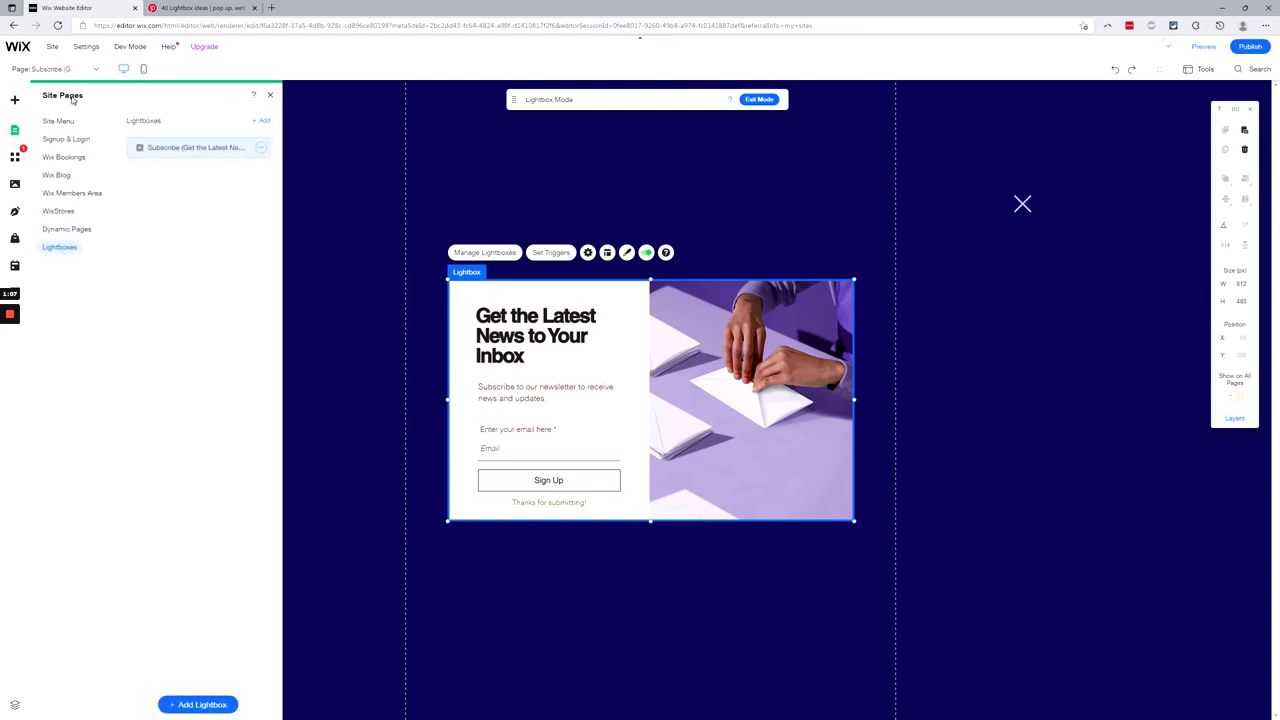
pyautogui.click(261, 148)
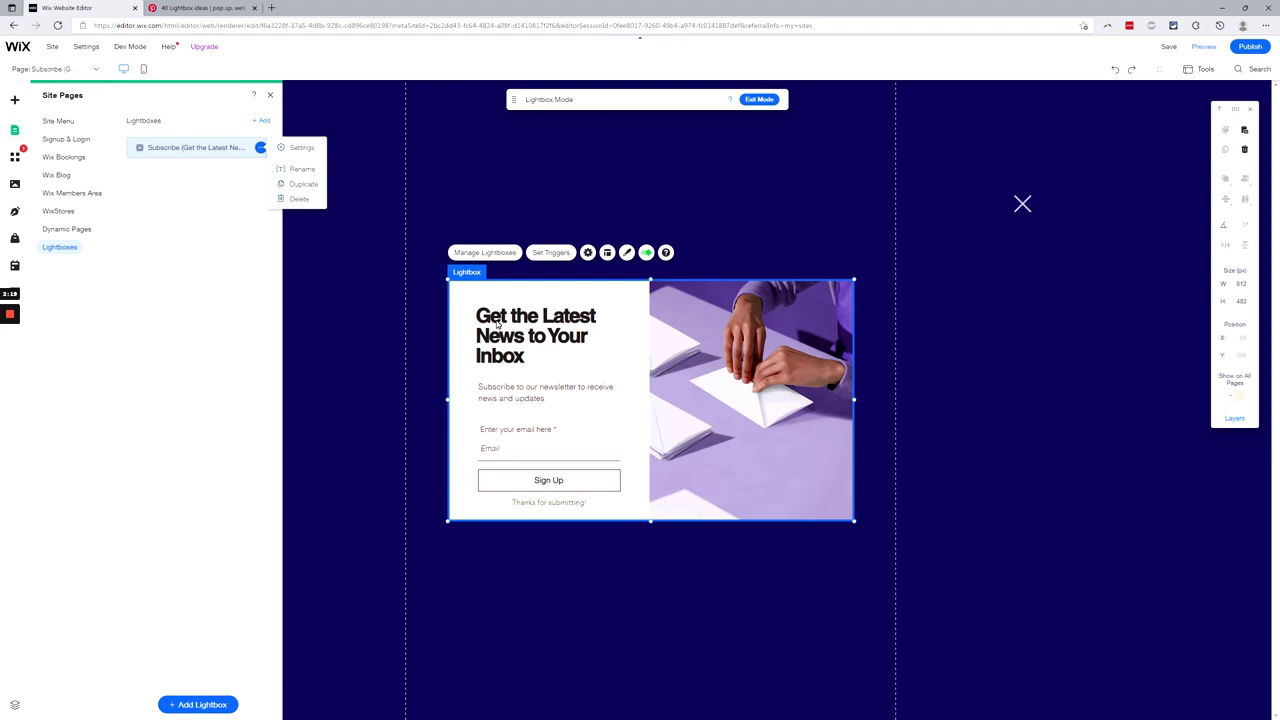
pyautogui.click(639, 244)
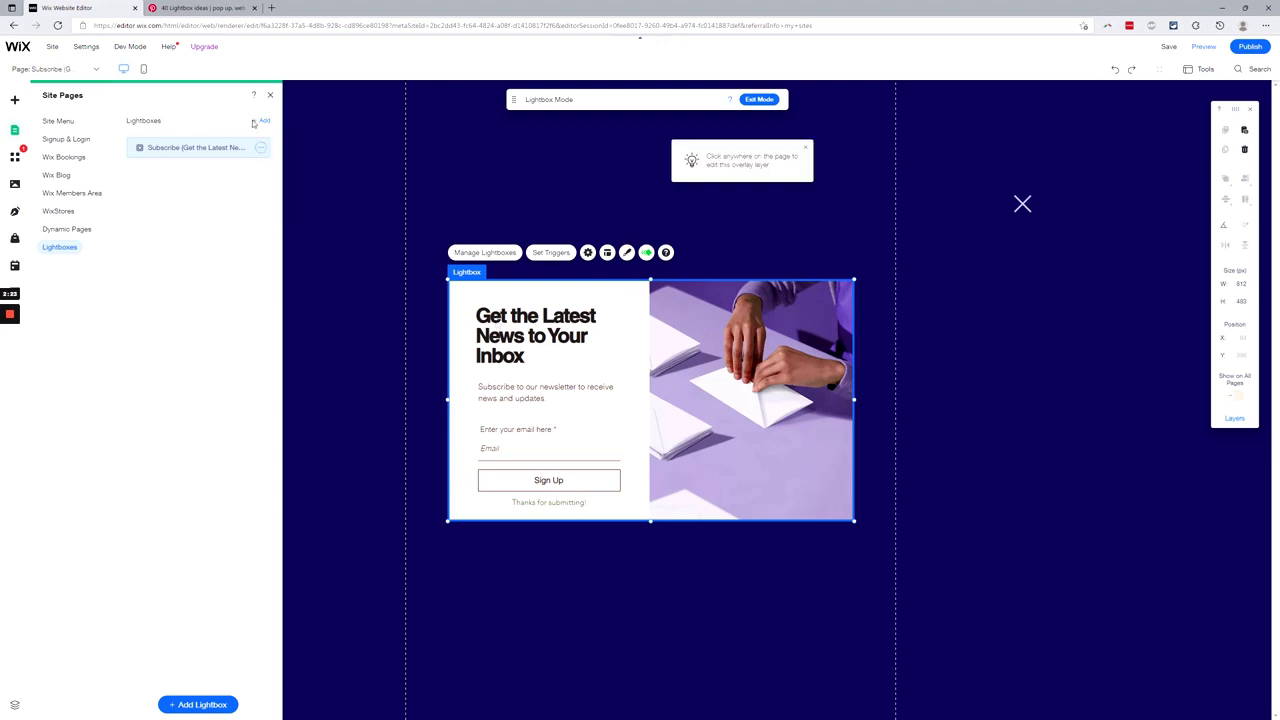
pyautogui.click(269, 94)
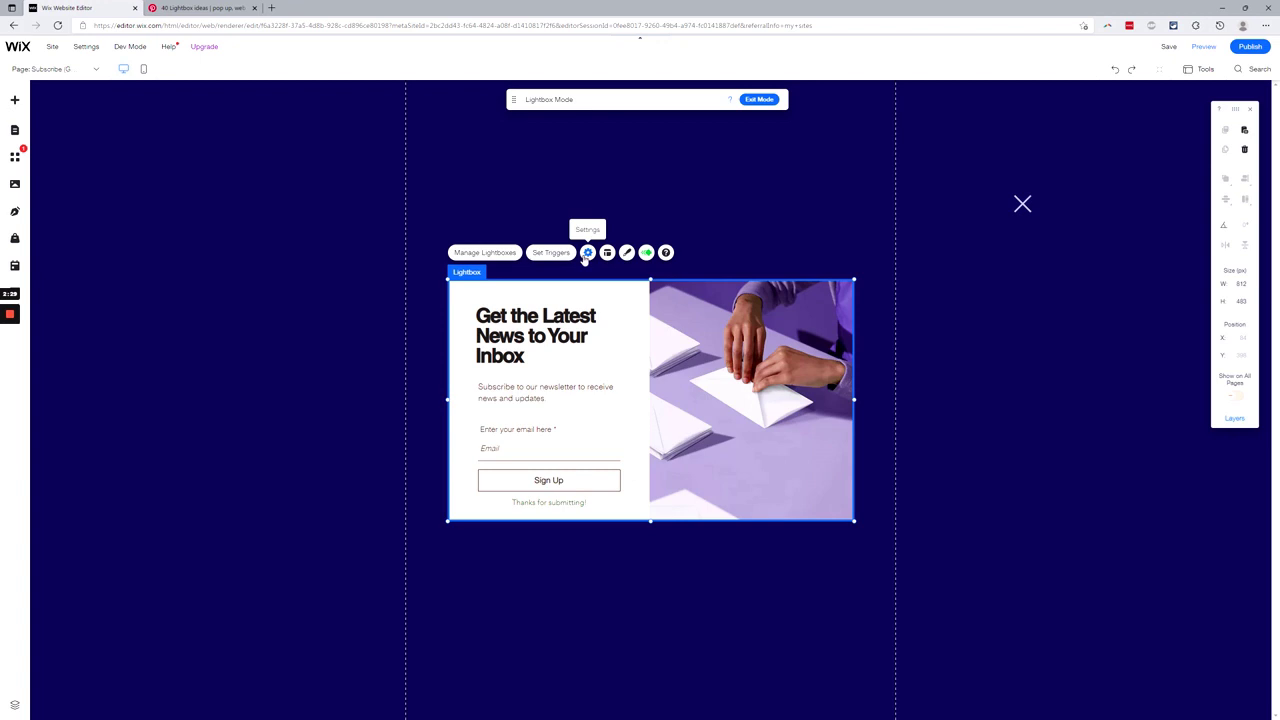
# Rename the lightbox as "test" in its settings
pyautogui.click(587, 253)
pyautogui.click(924, 337)
pyautogui.hotkey('ctrl', 'a')
pyautogui.write('test')
pyautogui.press('Return')
# Set the lightbox to display automatically on three pages, including Home and New Gallery Page, with a 20-second delay
pyautogui.click(932, 412)
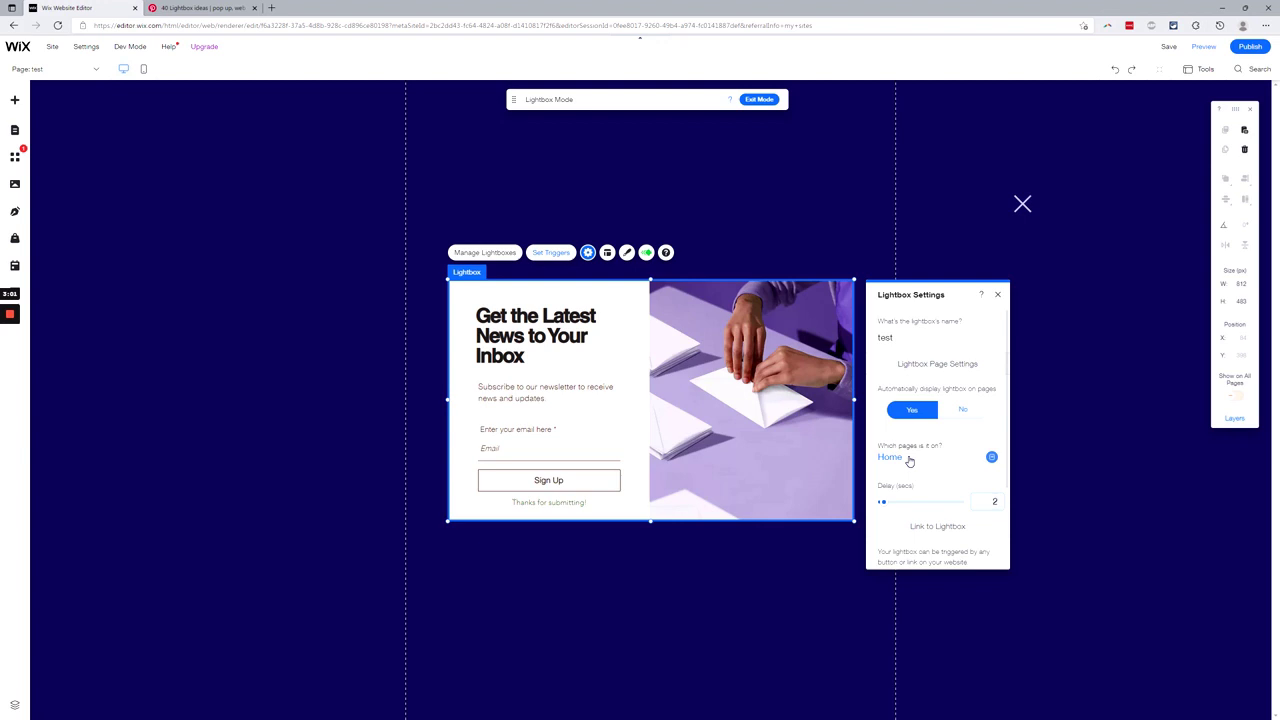
pyautogui.click(909, 458)
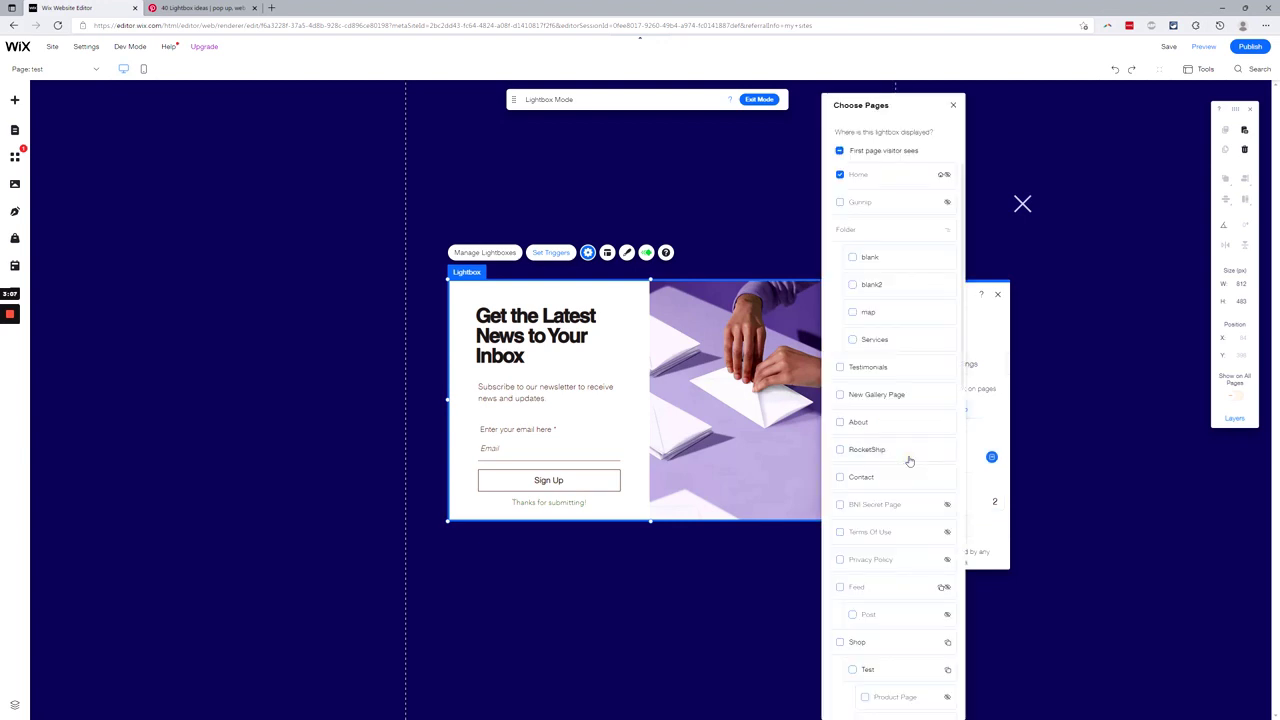
pyautogui.click(870, 396)
pyautogui.click(954, 106)
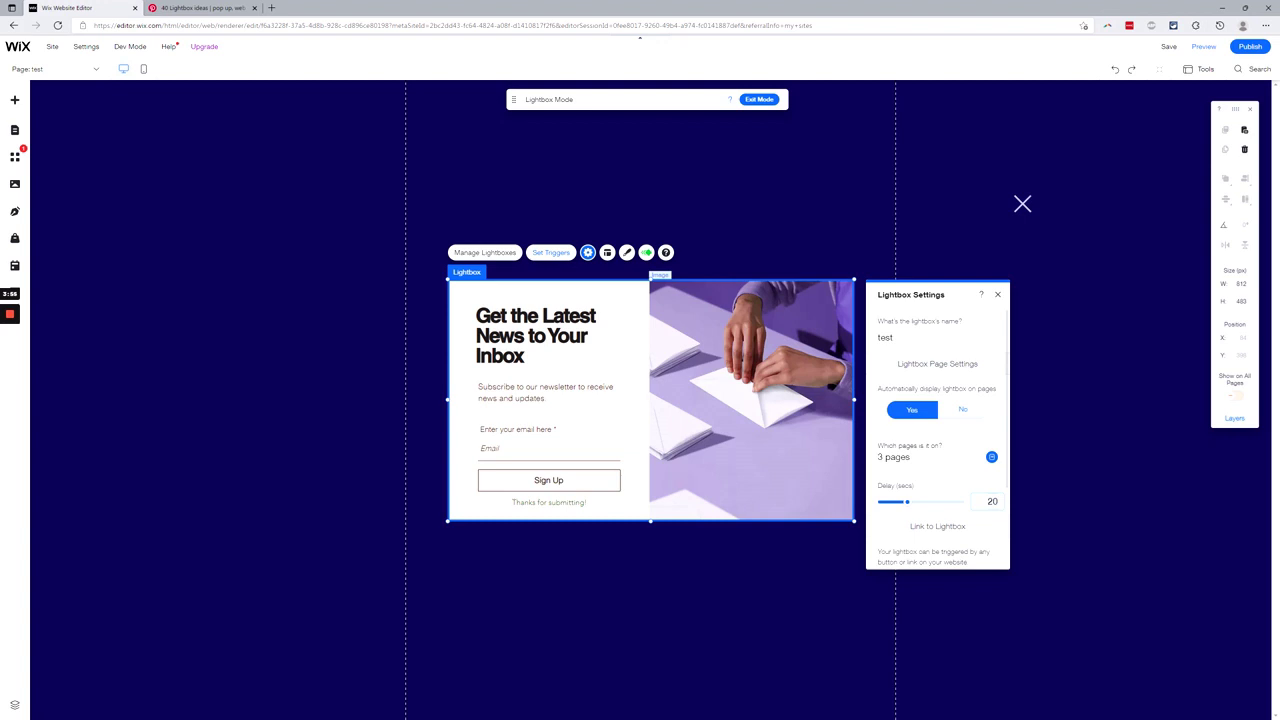
# Switch the lightbox's closing method to the Close button and back to the X icon, and leave its settings
pyautogui.scroll(-2, 920, 466)
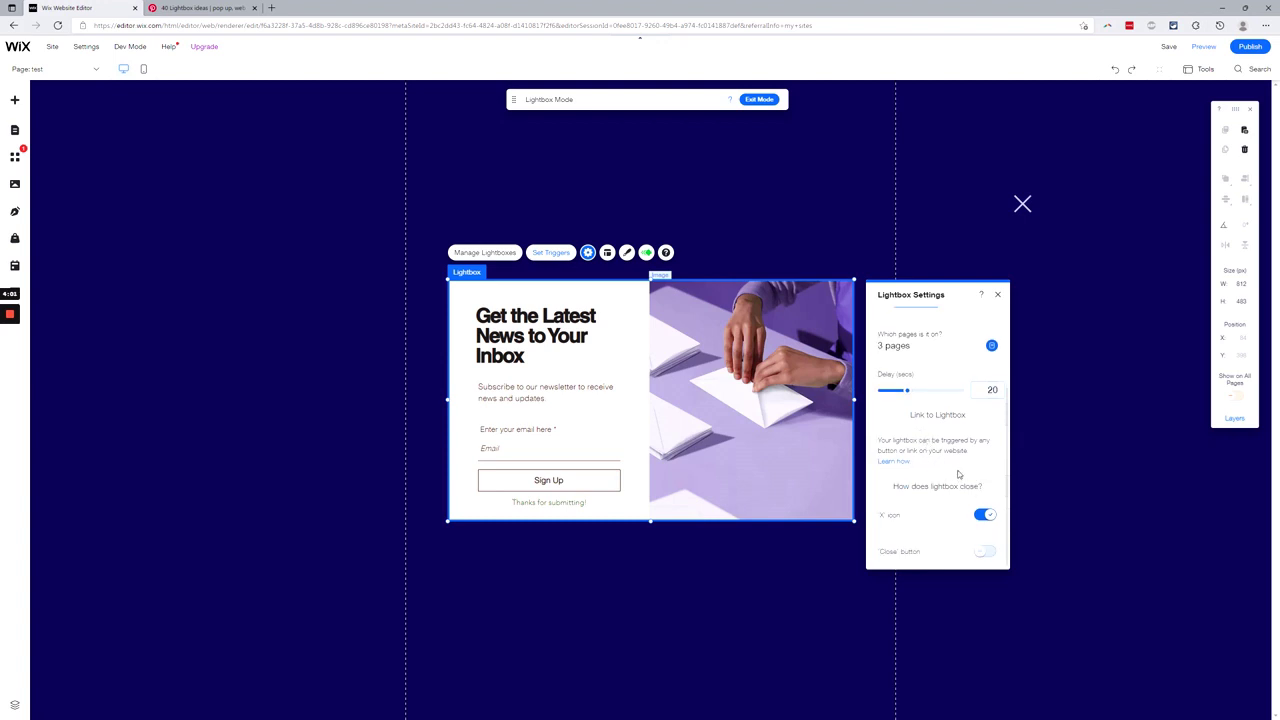
pyautogui.click(986, 515)
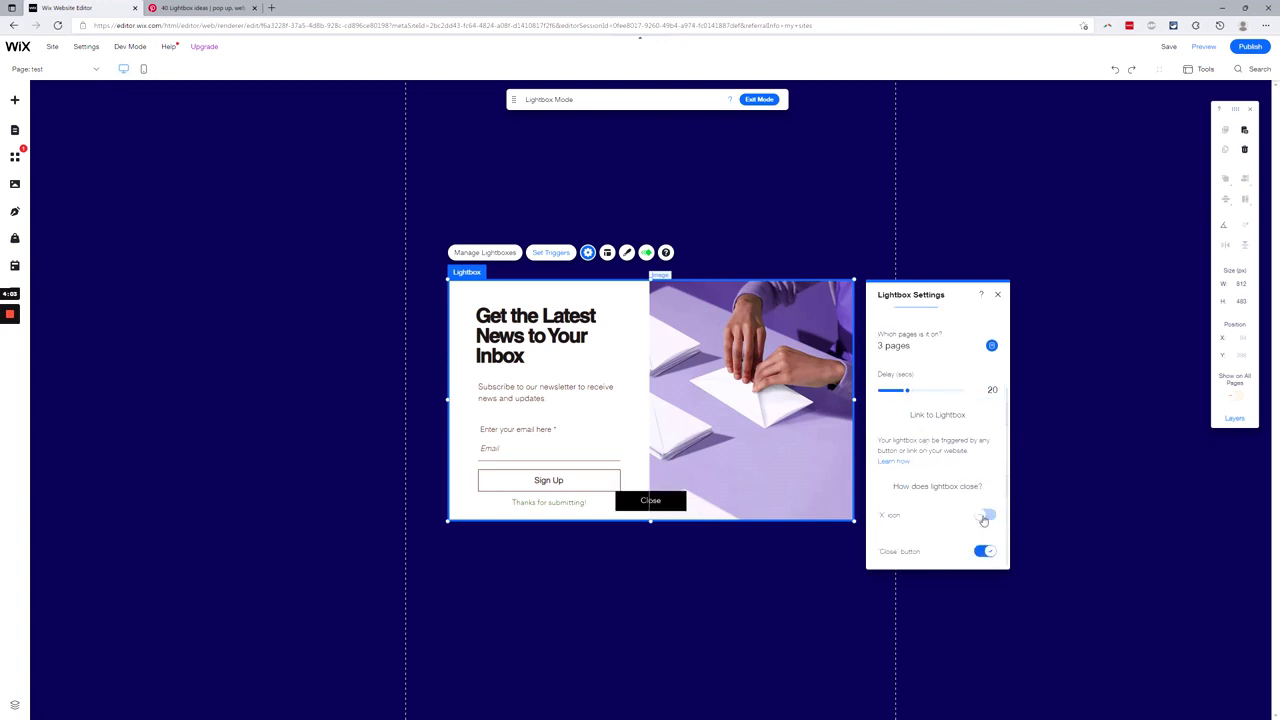
pyautogui.click(986, 515)
pyautogui.click(986, 516)
pyautogui.click(986, 516)
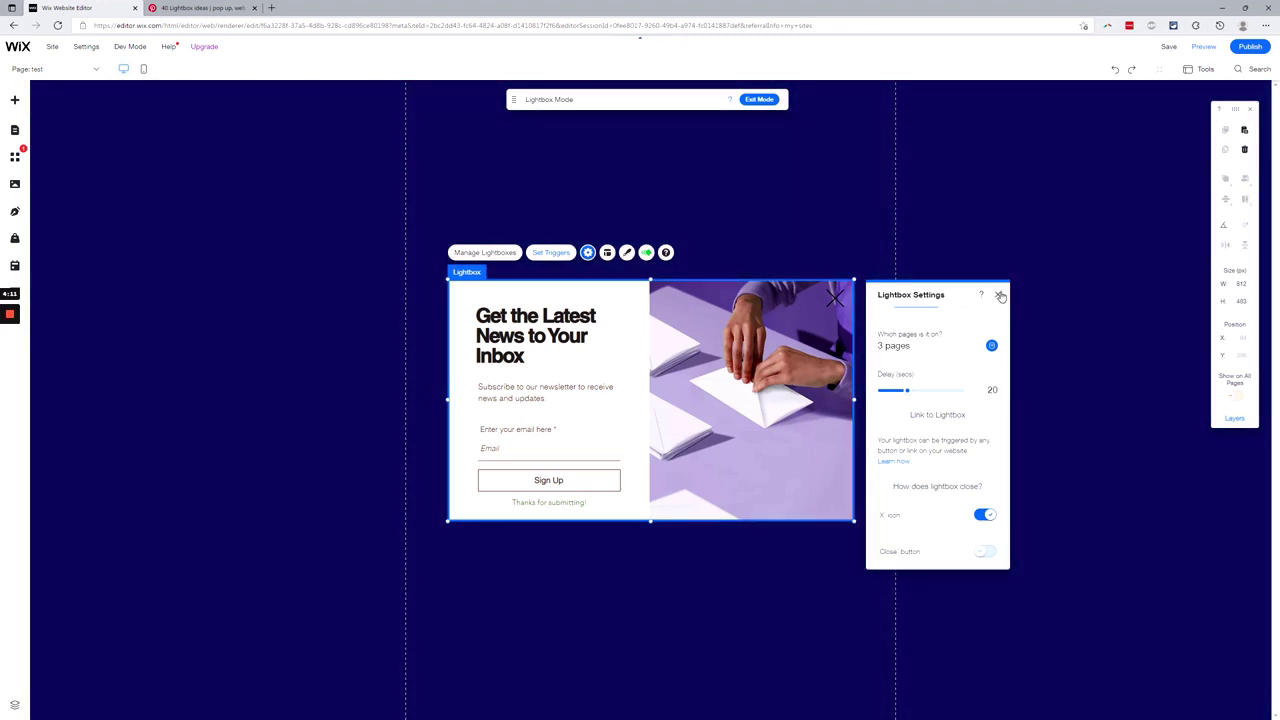
pyautogui.click(1000, 296)
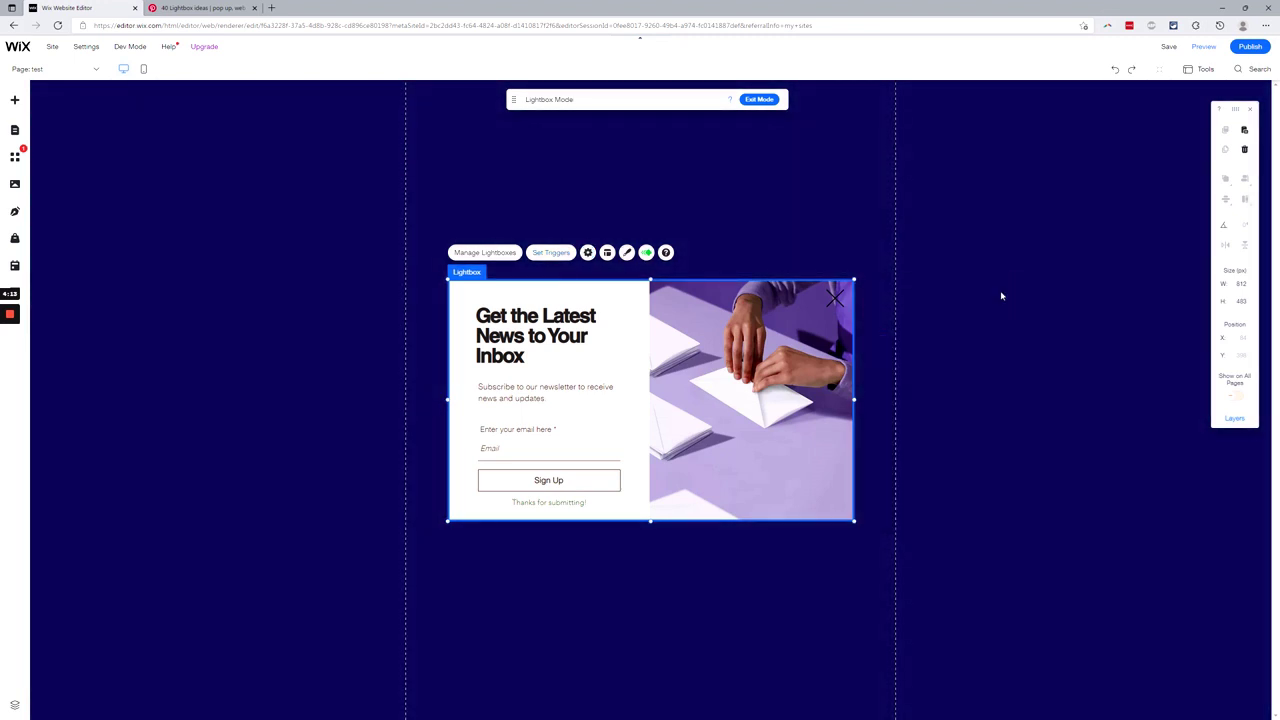
# Review the lightbox's layout position options and set the overlay background's opacity to 0%
pyautogui.click(607, 252)
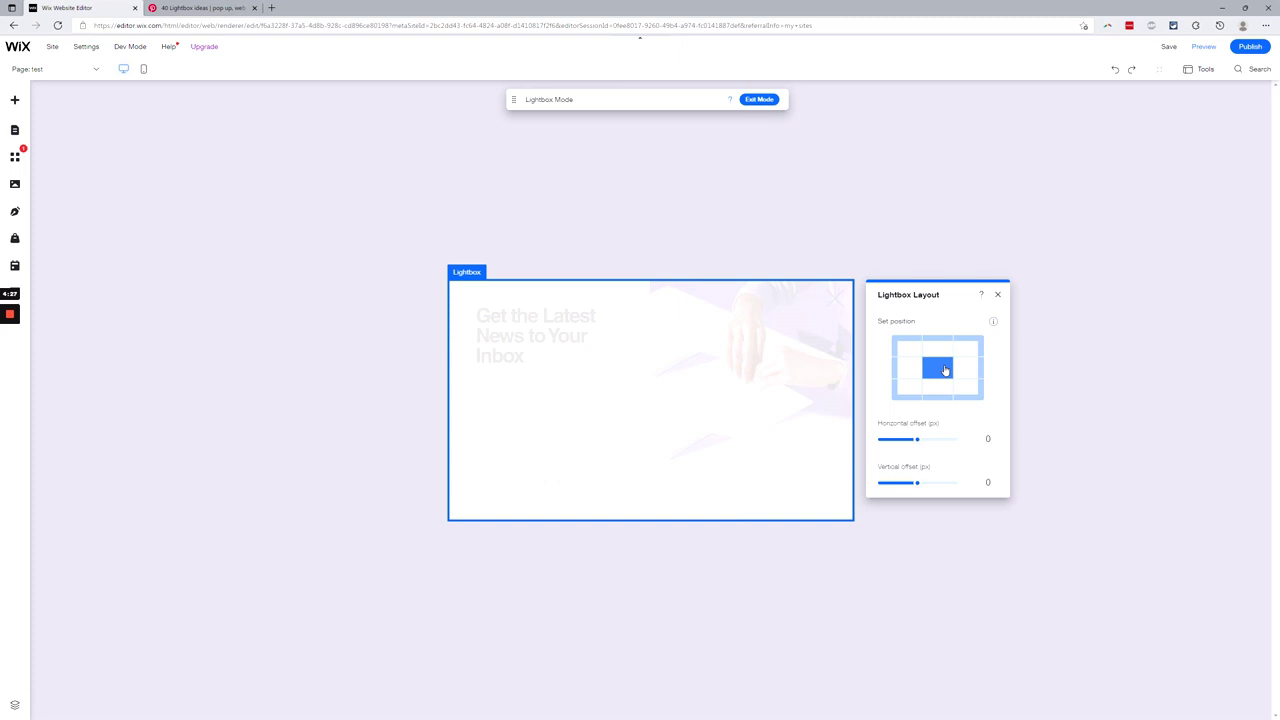
pyautogui.click(997, 294)
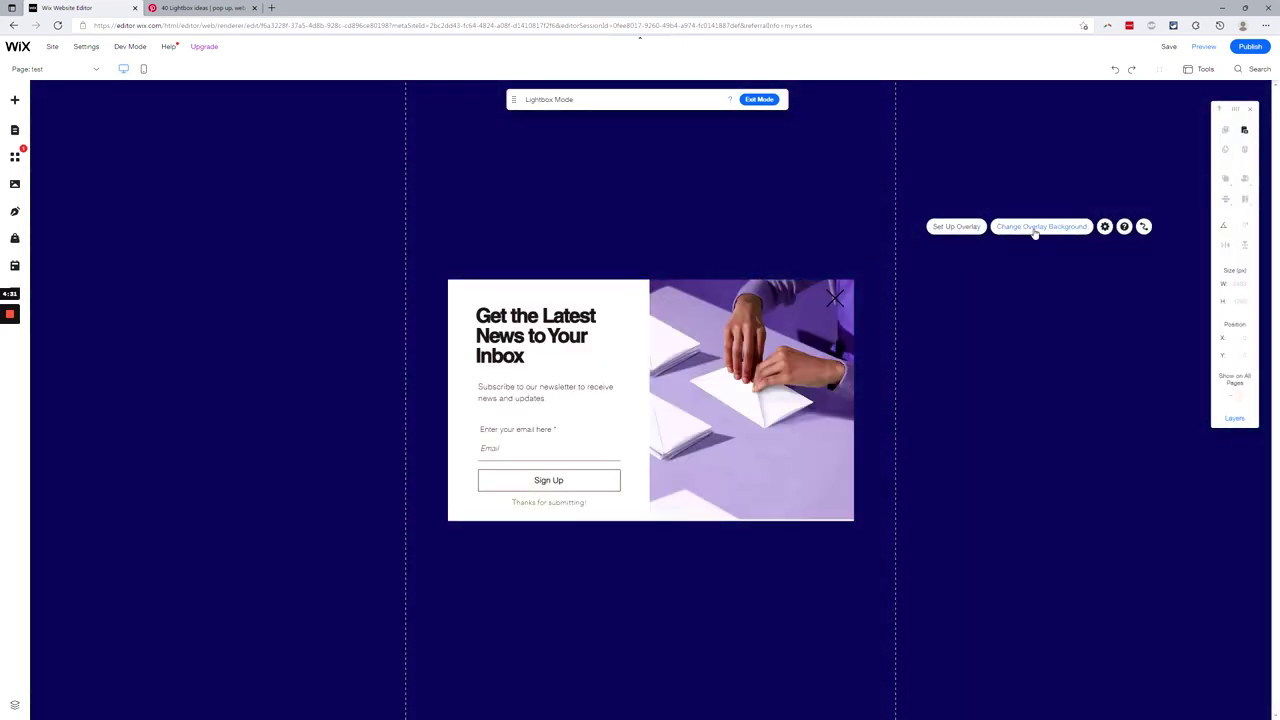
pyautogui.click(1034, 227)
pyautogui.click(328, 152)
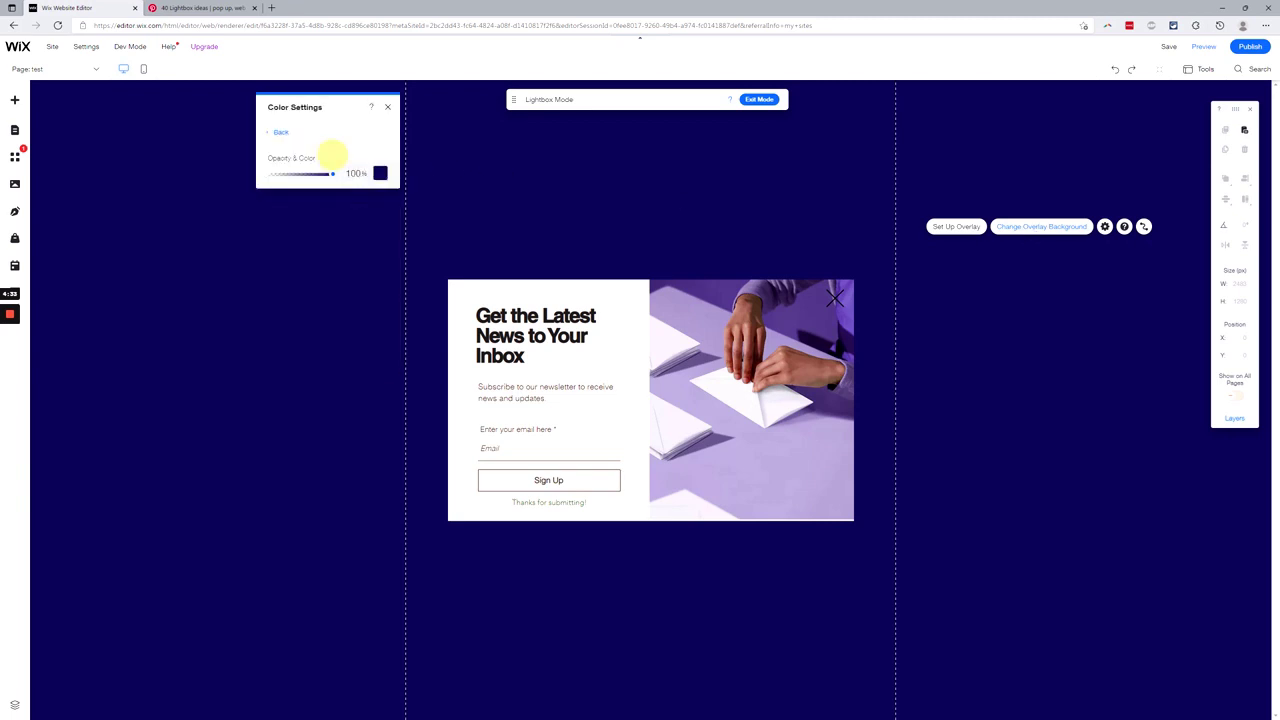
pyautogui.moveTo(334, 176); pyautogui.dragTo(266, 174)
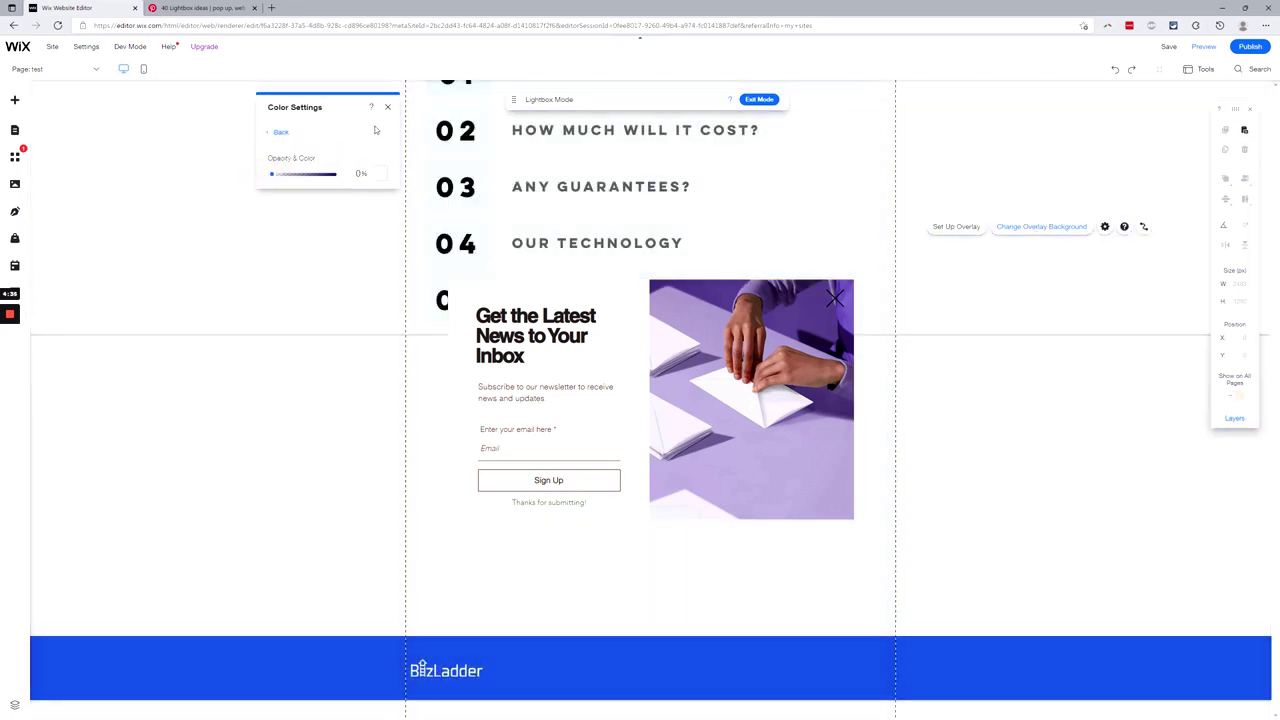
pyautogui.click(387, 109)
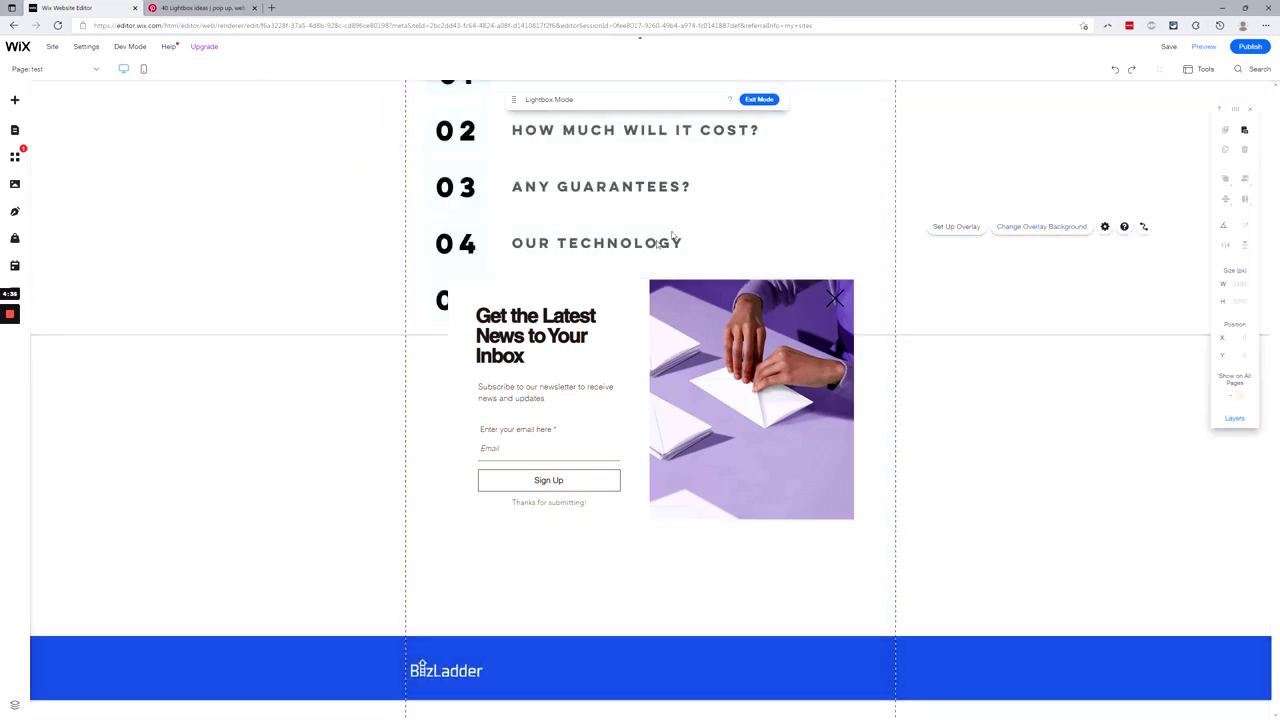
# Set the lightbox's layout position to the bottom-left corner of the page
pyautogui.click(684, 283)
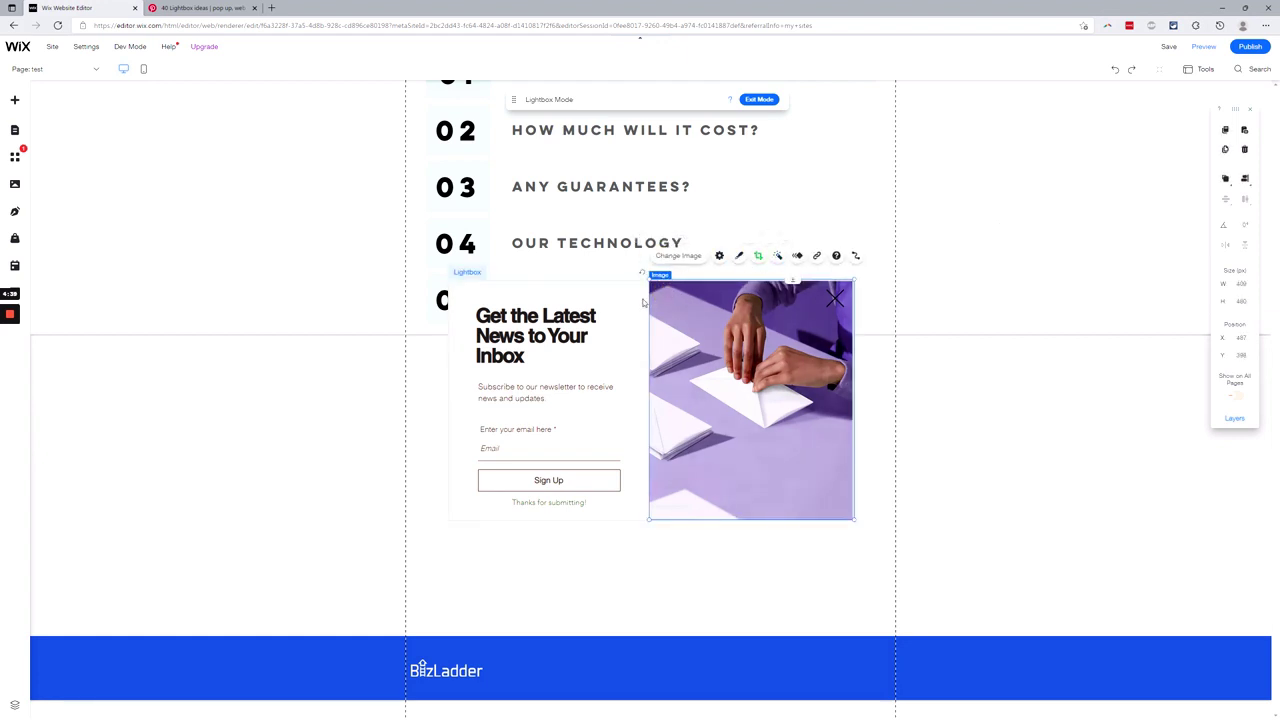
pyautogui.click(958, 327)
pyautogui.click(820, 346)
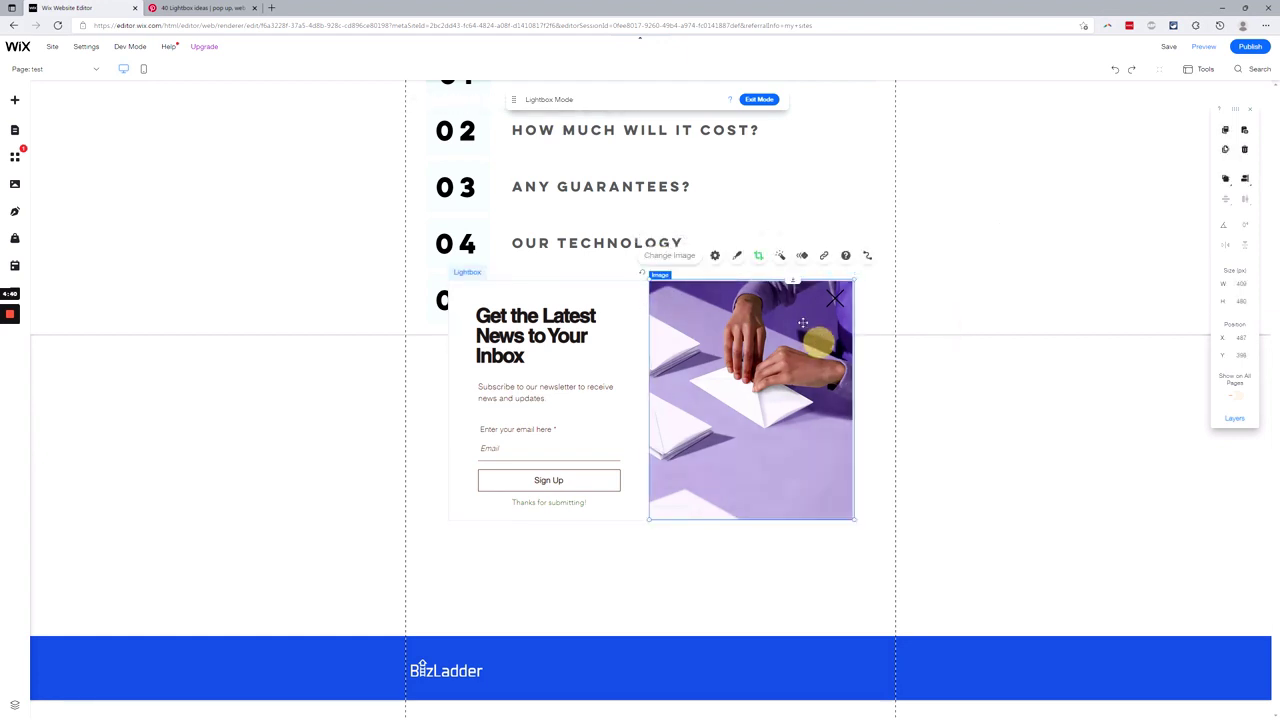
pyautogui.click(641, 296)
pyautogui.click(607, 252)
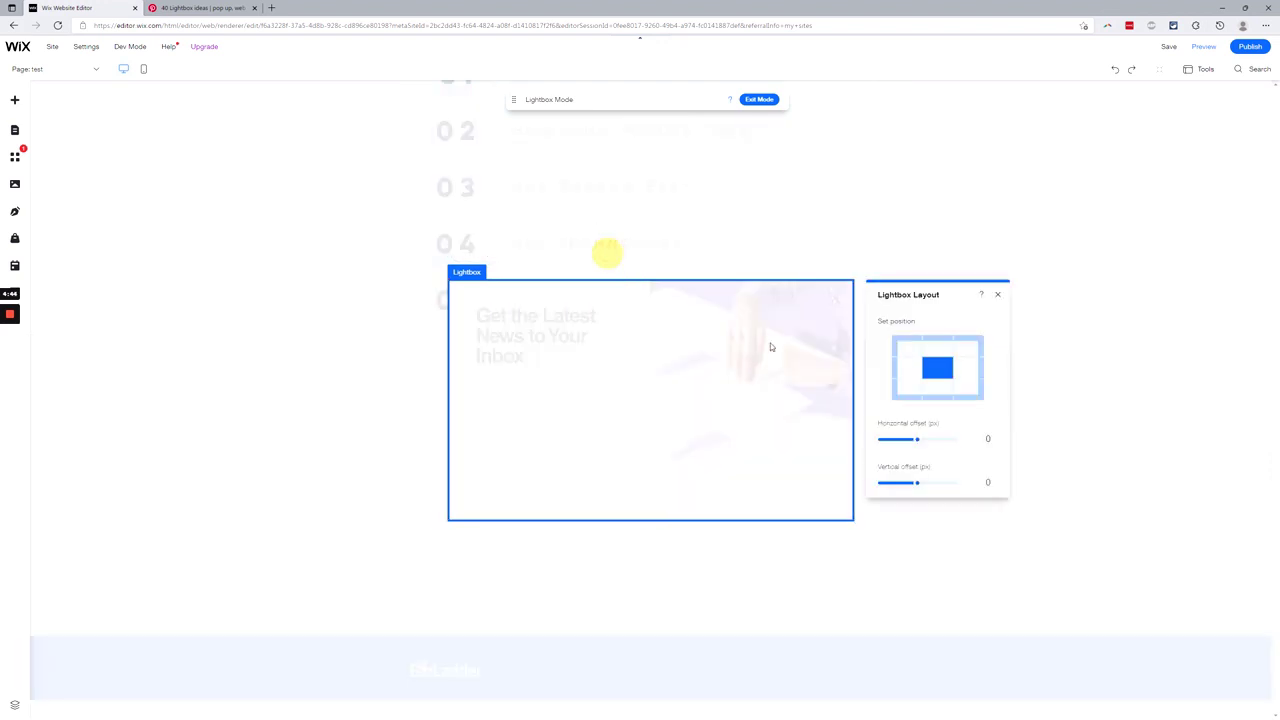
pyautogui.click(899, 390)
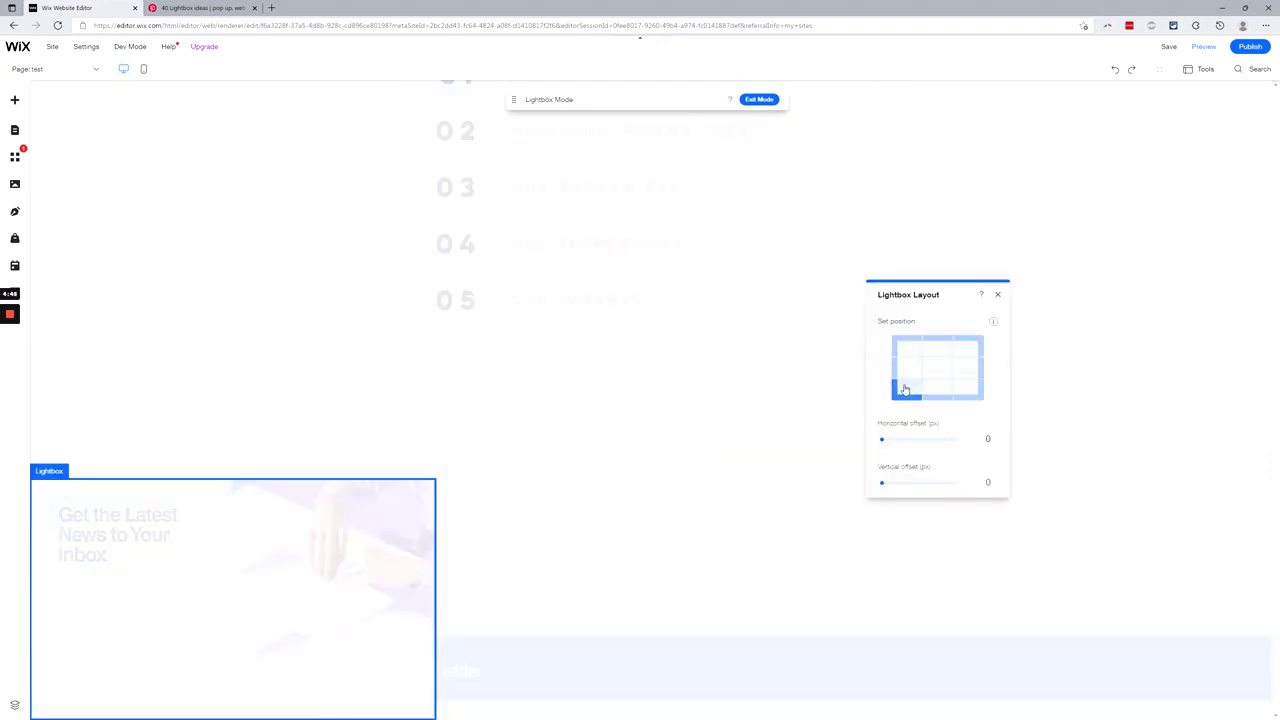
pyautogui.click(997, 294)
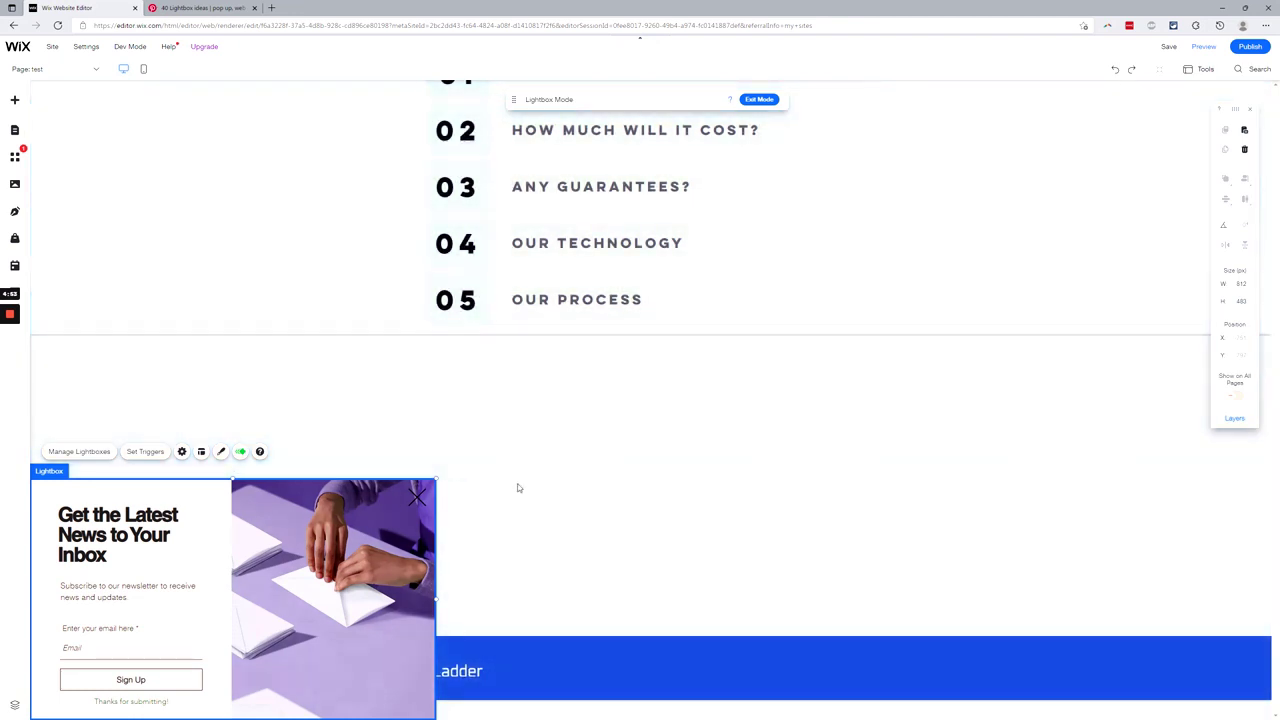
# Set the lightbox's layout position to the centre of the page
pyautogui.click(920, 209)
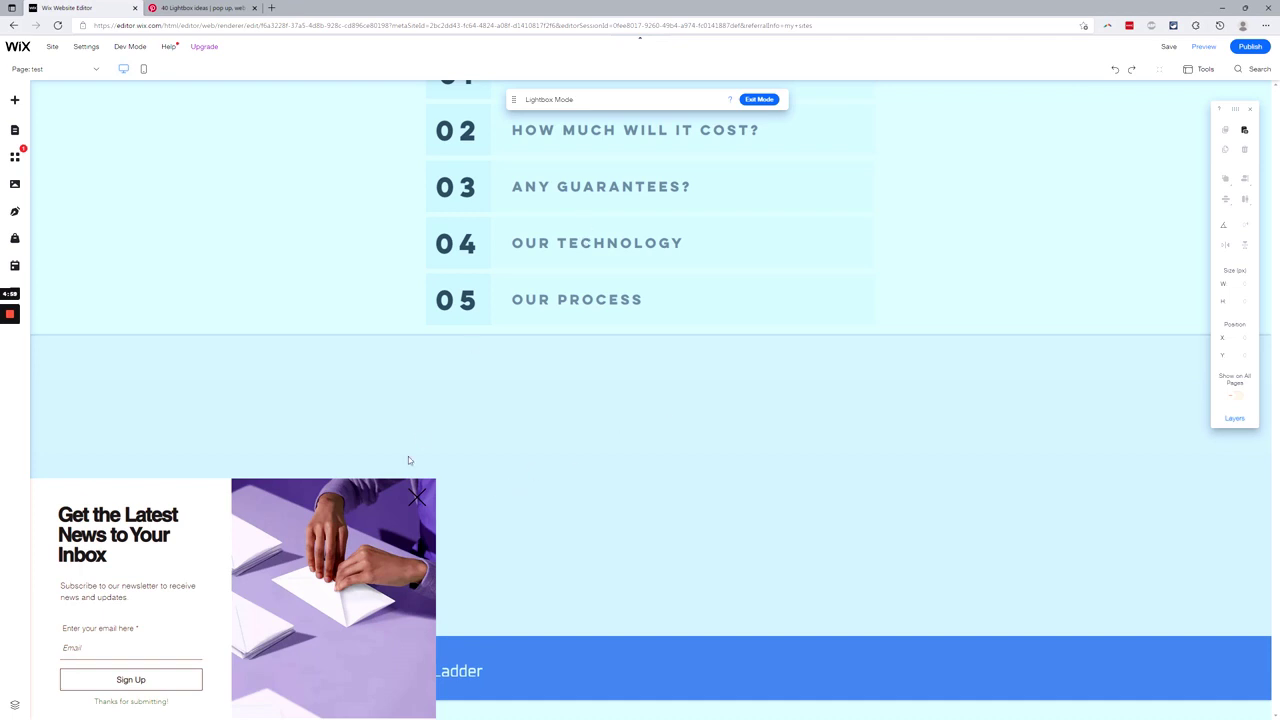
pyautogui.click(408, 460)
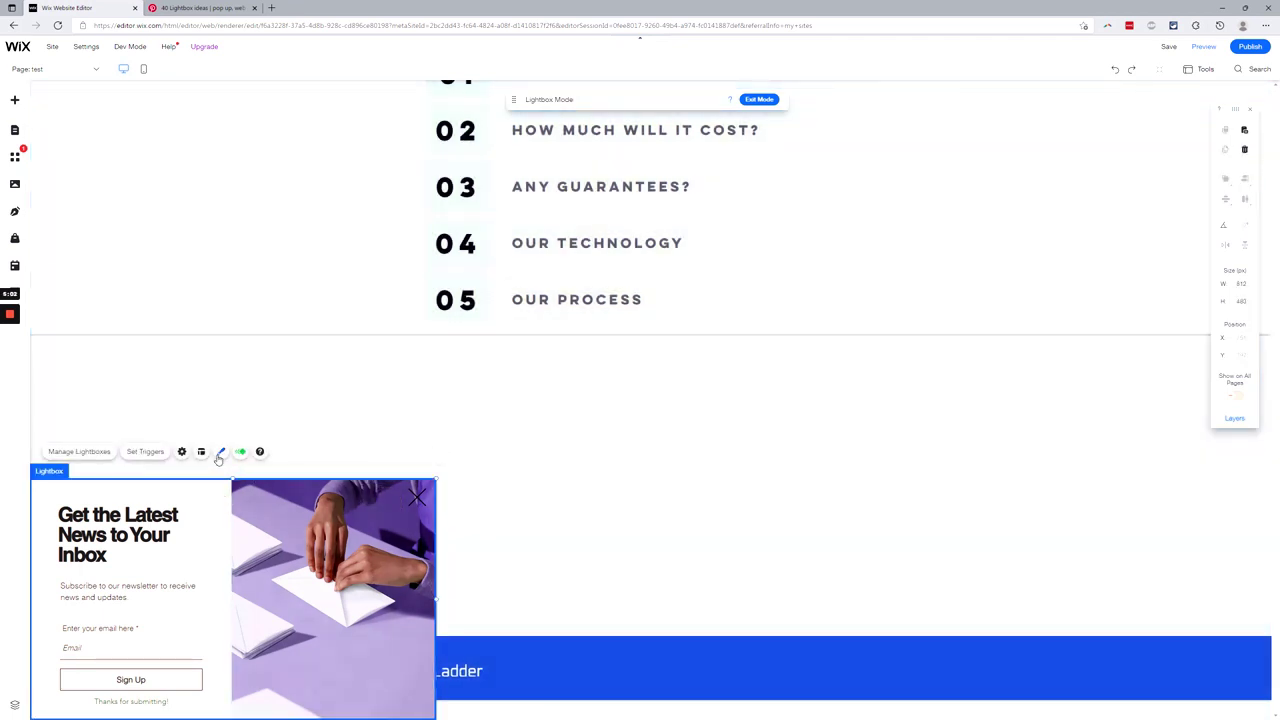
pyautogui.click(221, 451)
pyautogui.click(201, 452)
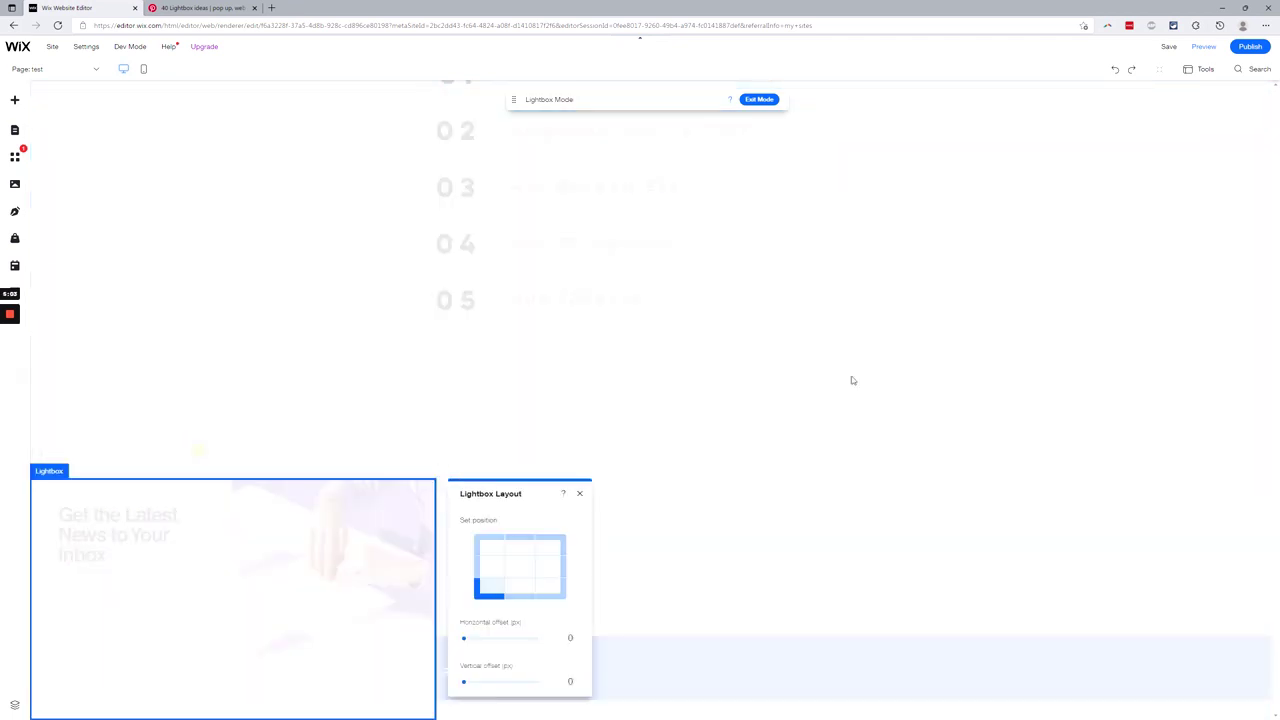
pyautogui.click(520, 566)
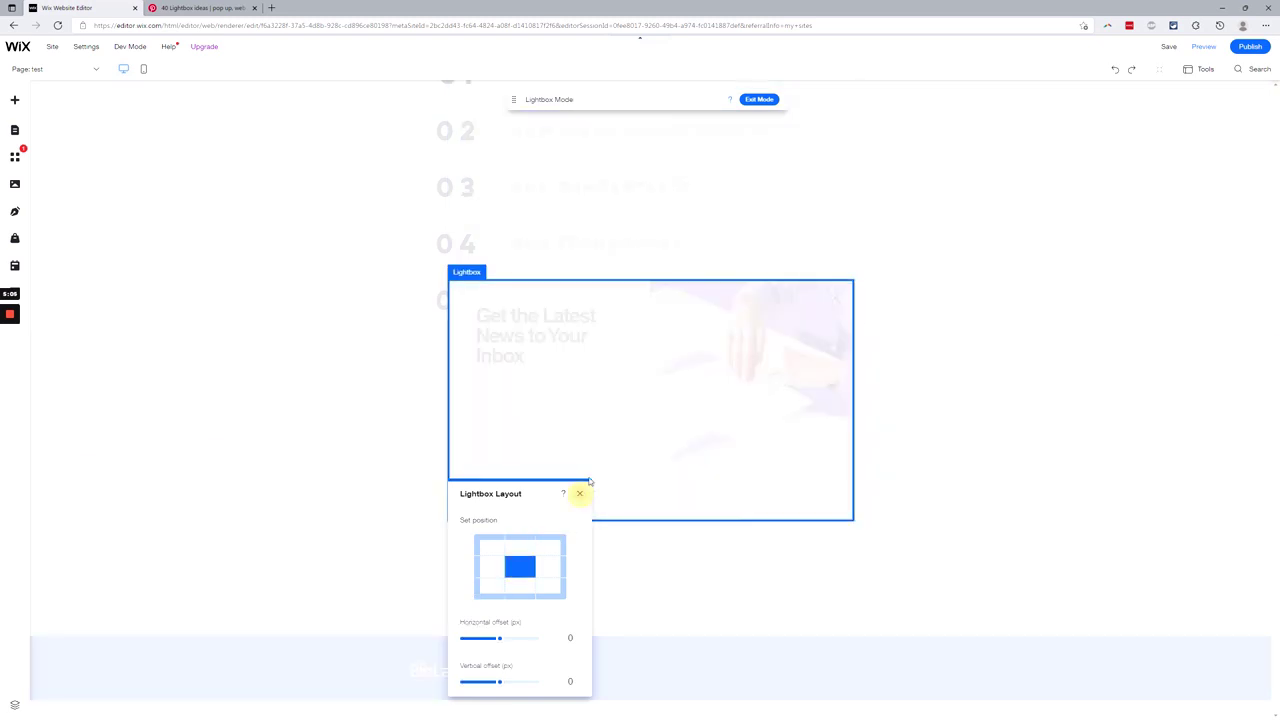
pyautogui.click(579, 493)
# Raise the overlay background's opacity so the page behind the lightbox is covered by a semi-transparent dark blue
pyautogui.click(921, 217)
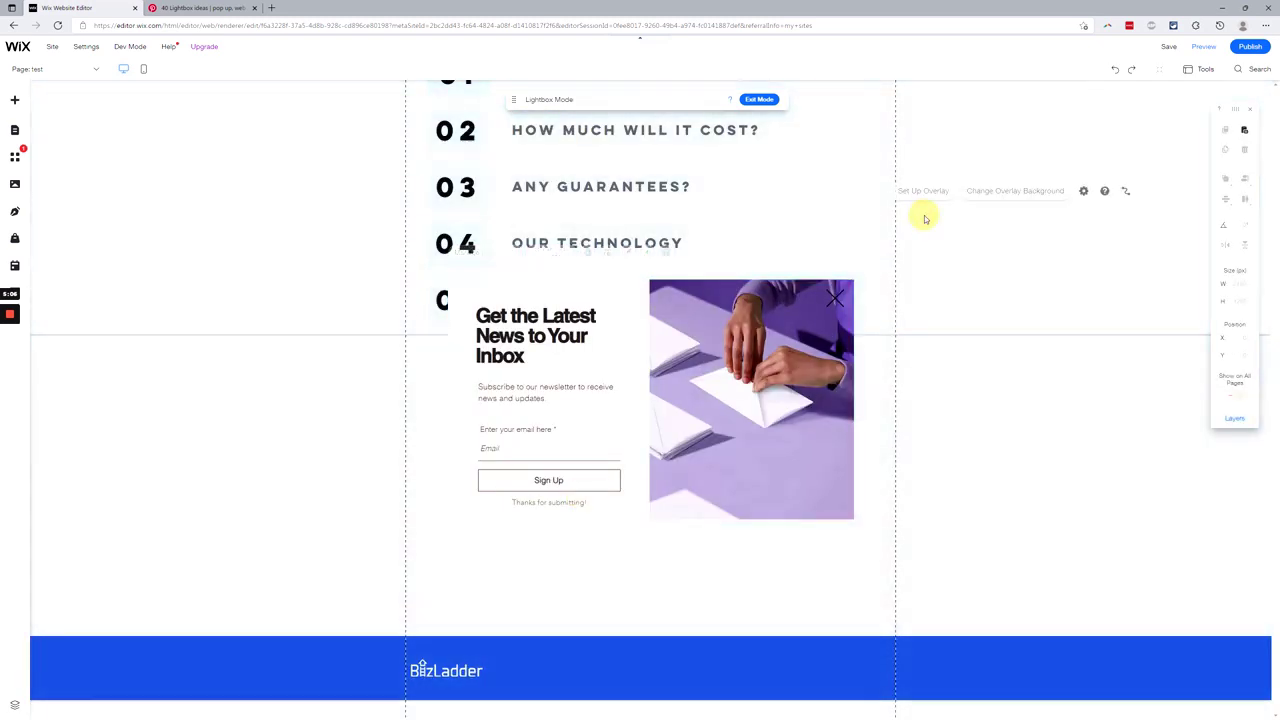
pyautogui.click(1014, 192)
pyautogui.click(287, 188)
pyautogui.moveTo(286, 176)
pyautogui.mouseDown()
pyautogui.moveTo(352, 176)
pyautogui.moveTo(303, 175)
pyautogui.mouseUp()
pyautogui.click(391, 112)
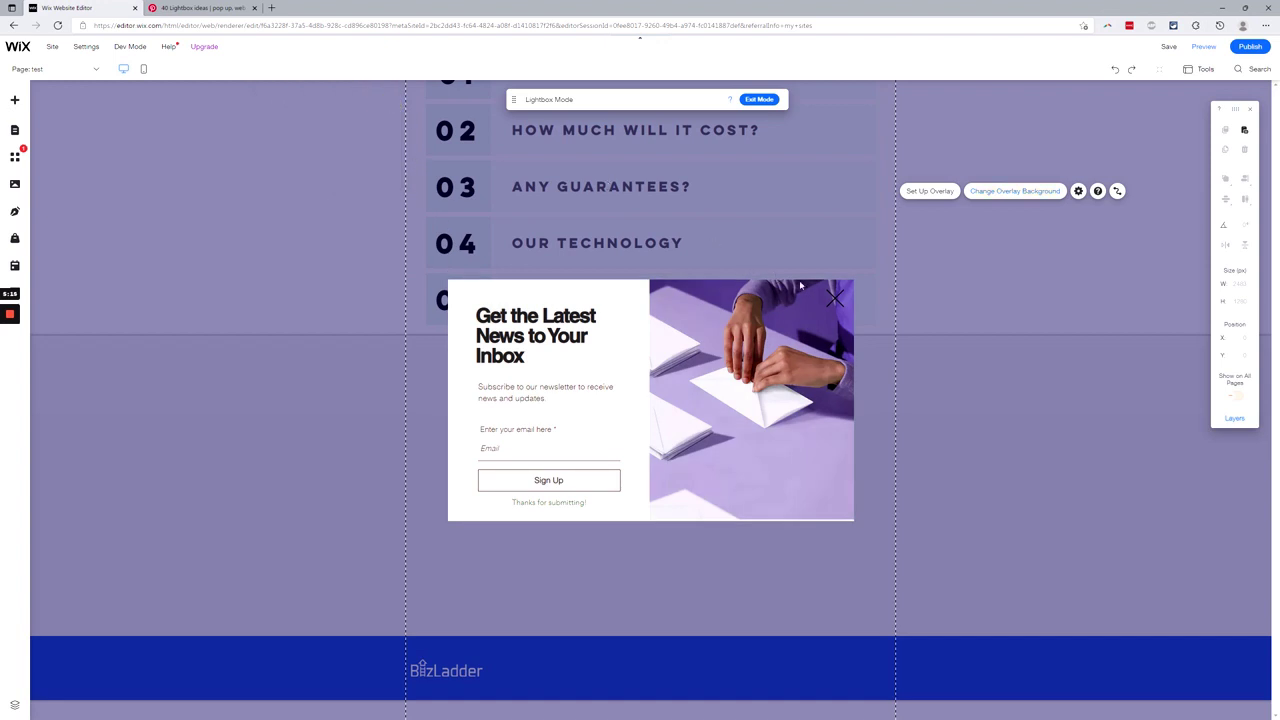
# Move the close icon from the image to the upper-left corner of the lightbox
pyautogui.click(835, 298)
pyautogui.moveTo(835, 298); pyautogui.dragTo(462, 293)
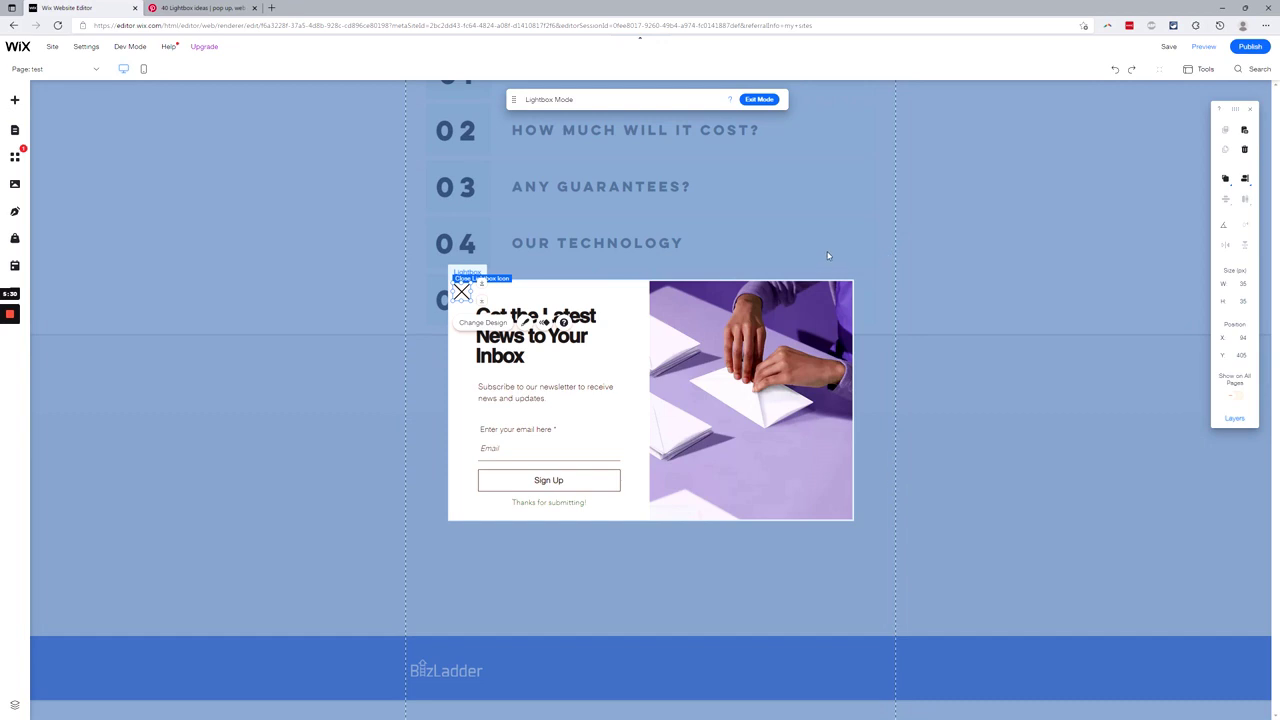
pyautogui.click(917, 208)
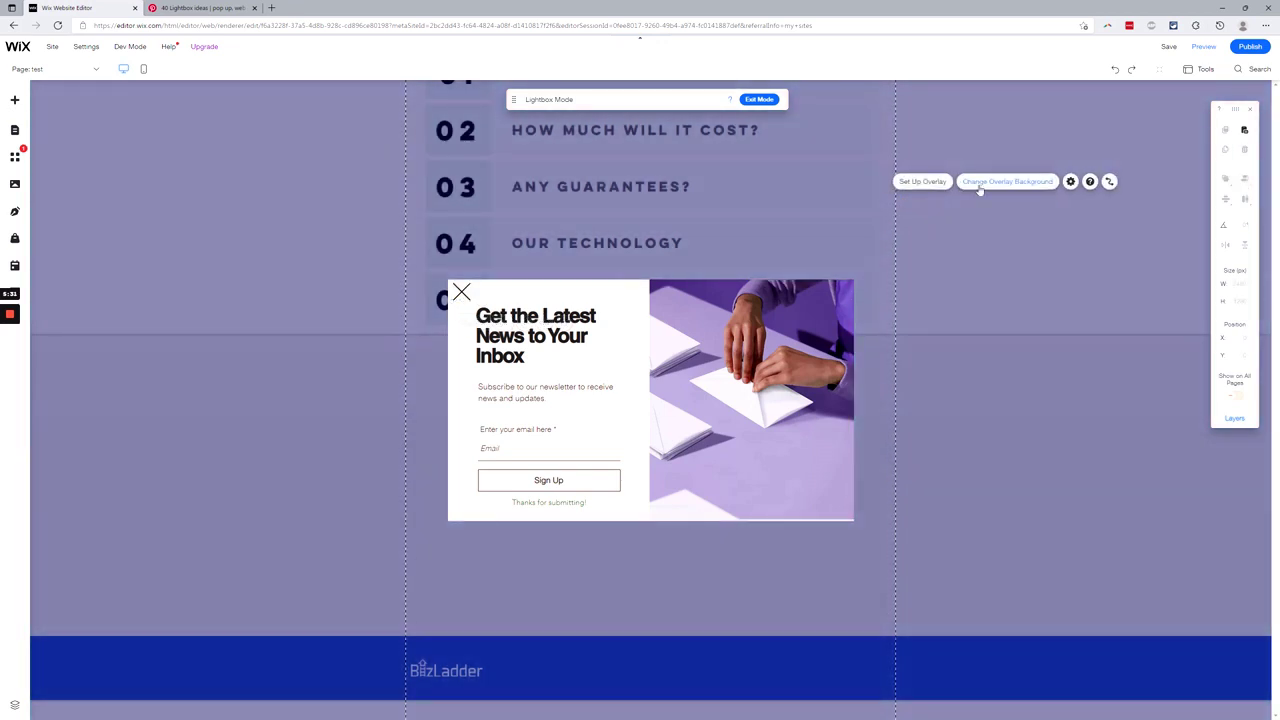
# Check the overlay settings for whether clicking the overlay closes the lightbox
pyautogui.click(937, 186)
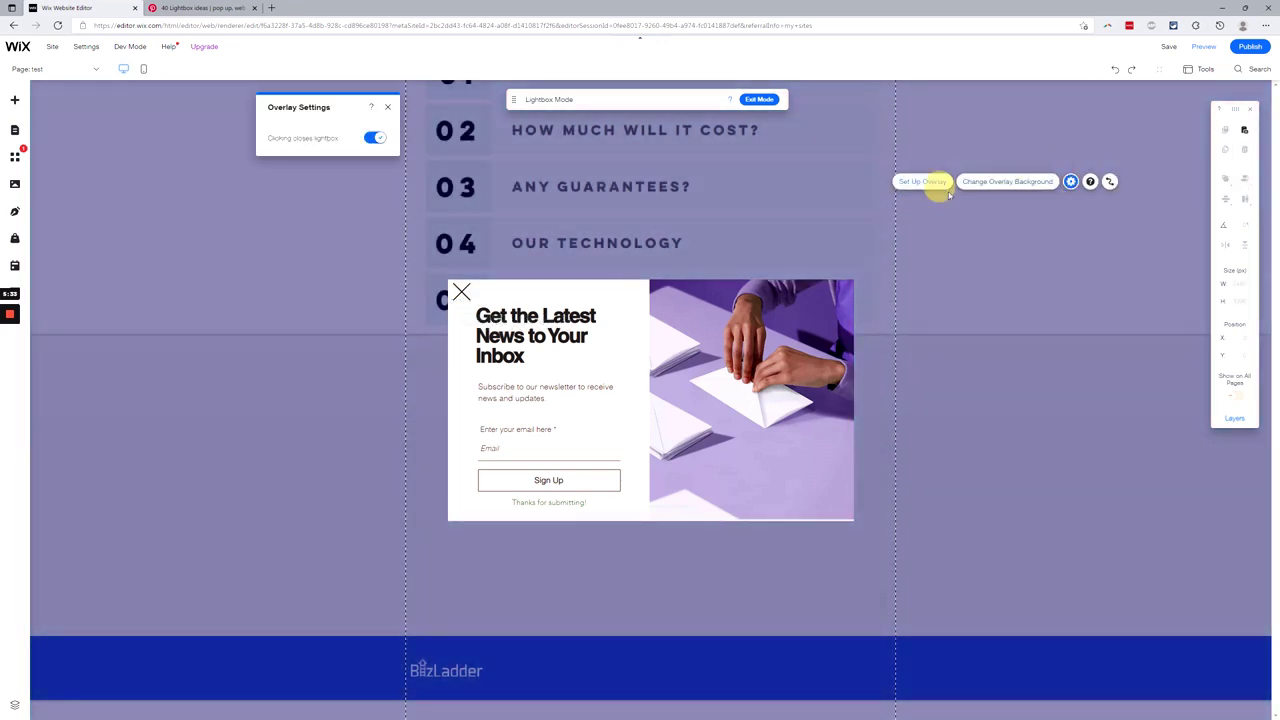
pyautogui.click(386, 107)
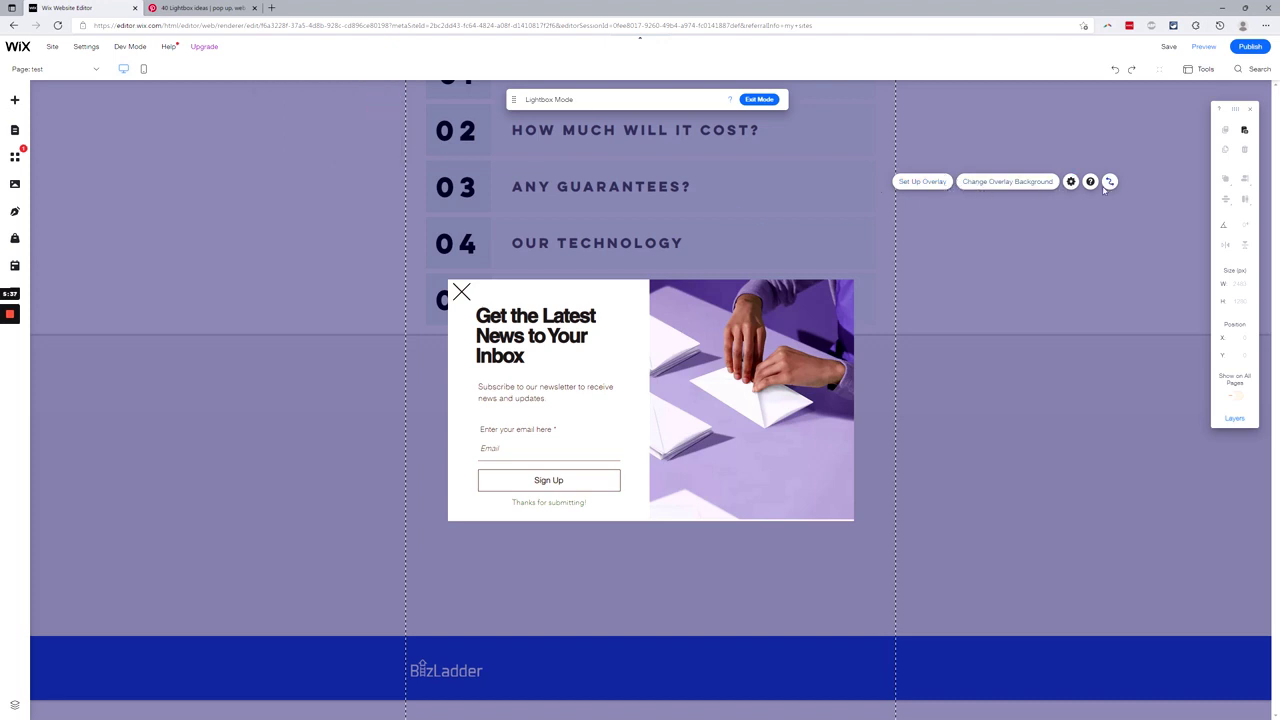
pyautogui.click(1070, 181)
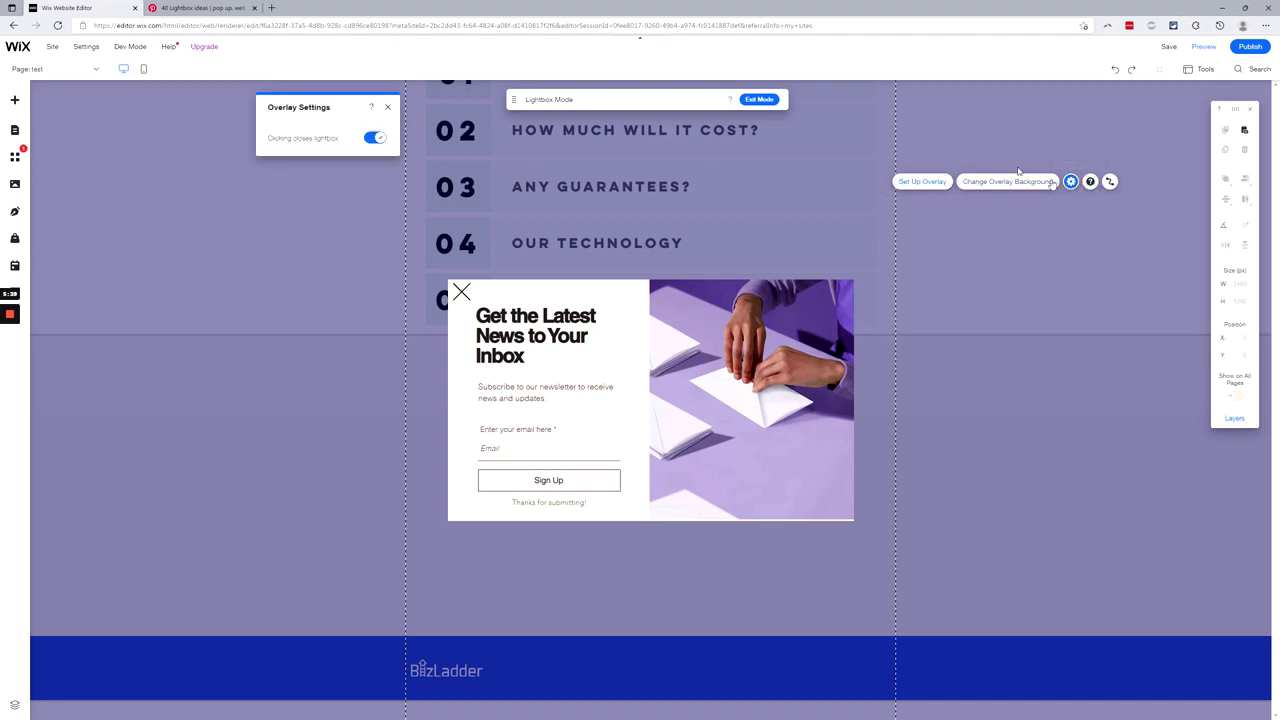
pyautogui.click(388, 107)
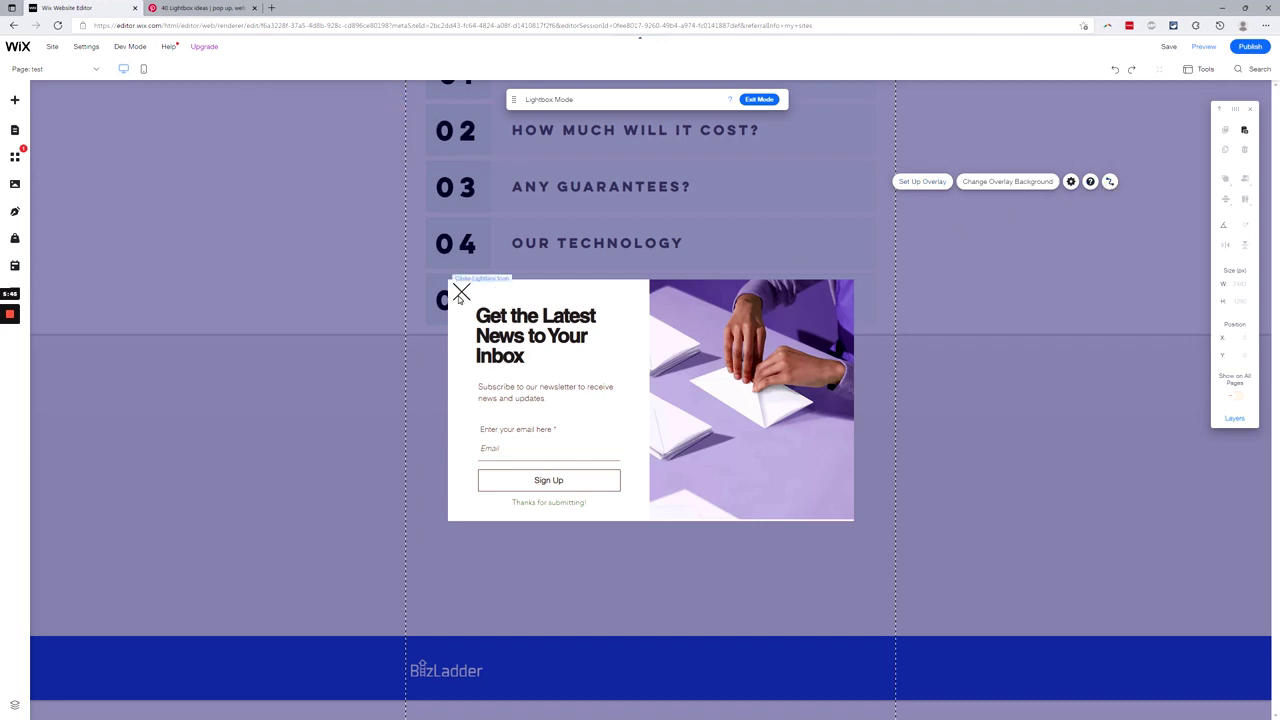
# Look over the colour and image options for the lightbox's own background
pyautogui.click(622, 283)
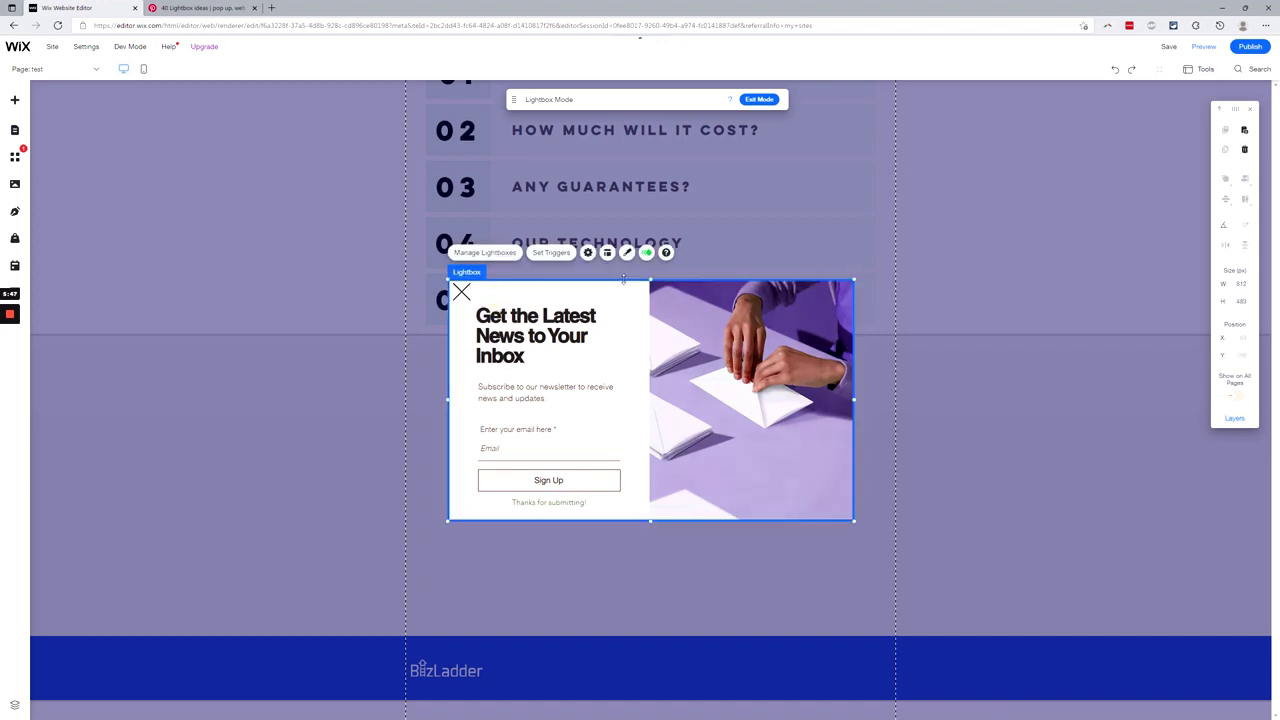
pyautogui.click(626, 253)
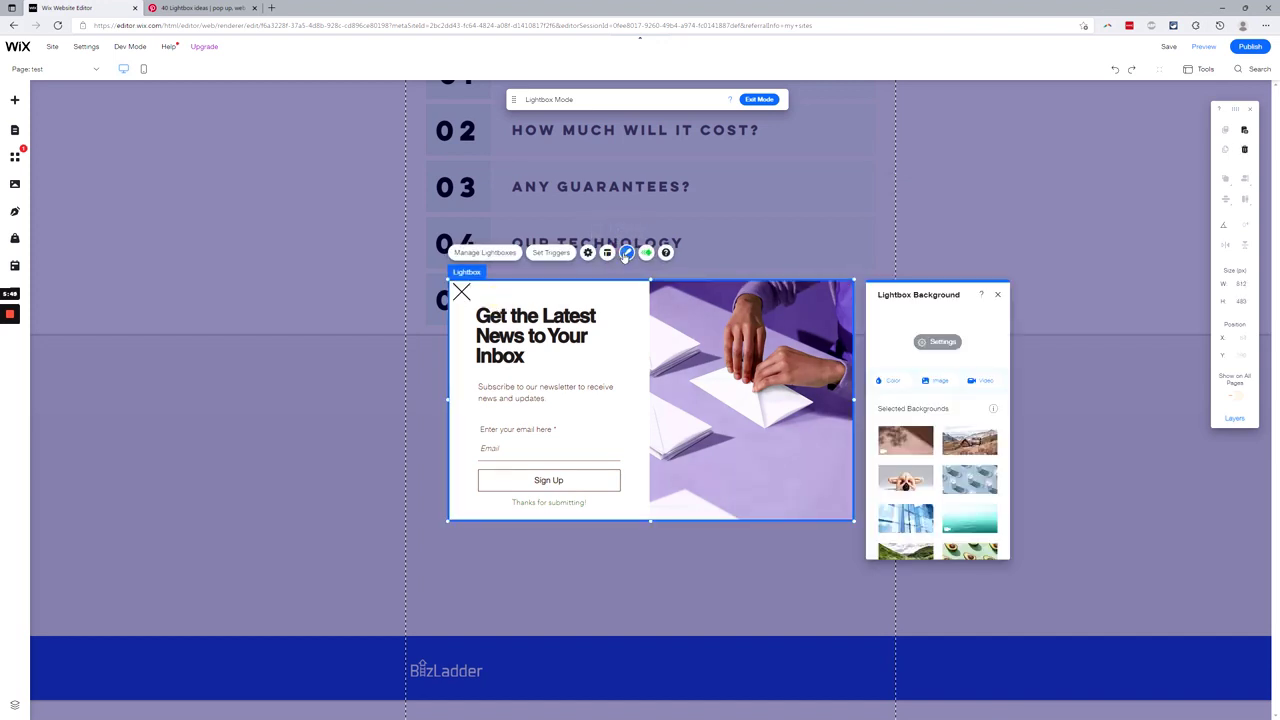
pyautogui.click(886, 385)
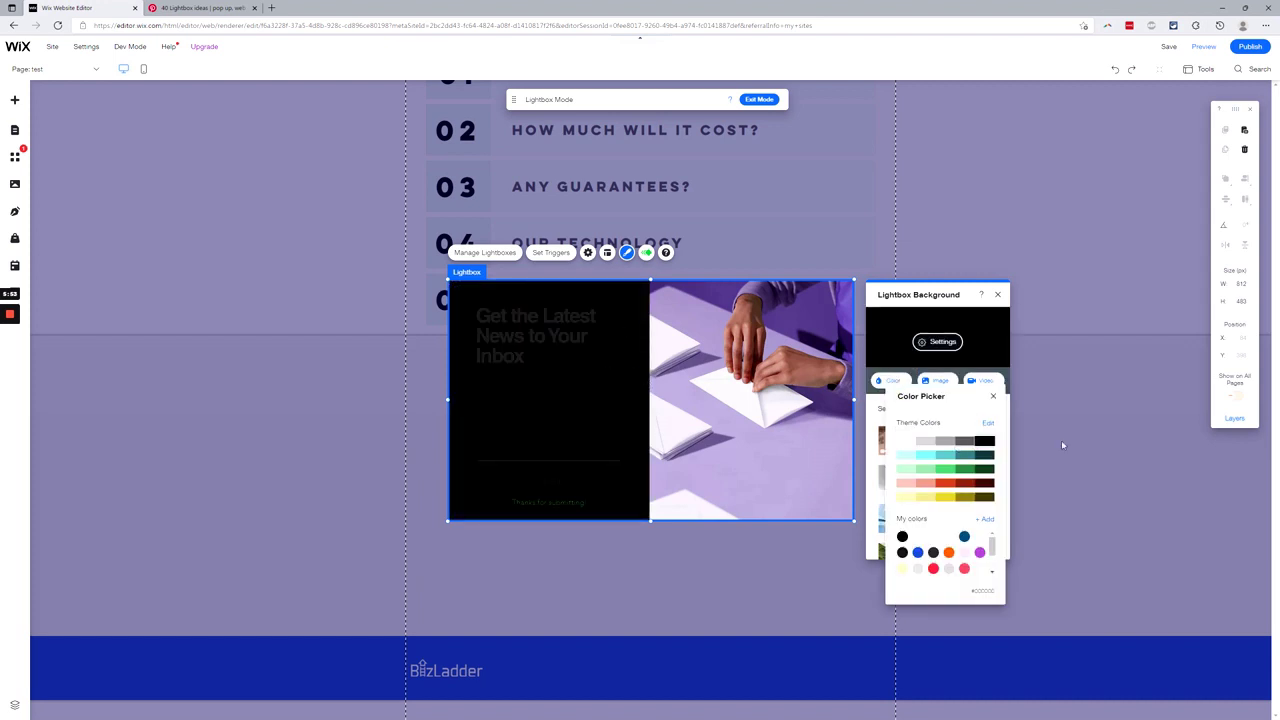
pyautogui.click(934, 379)
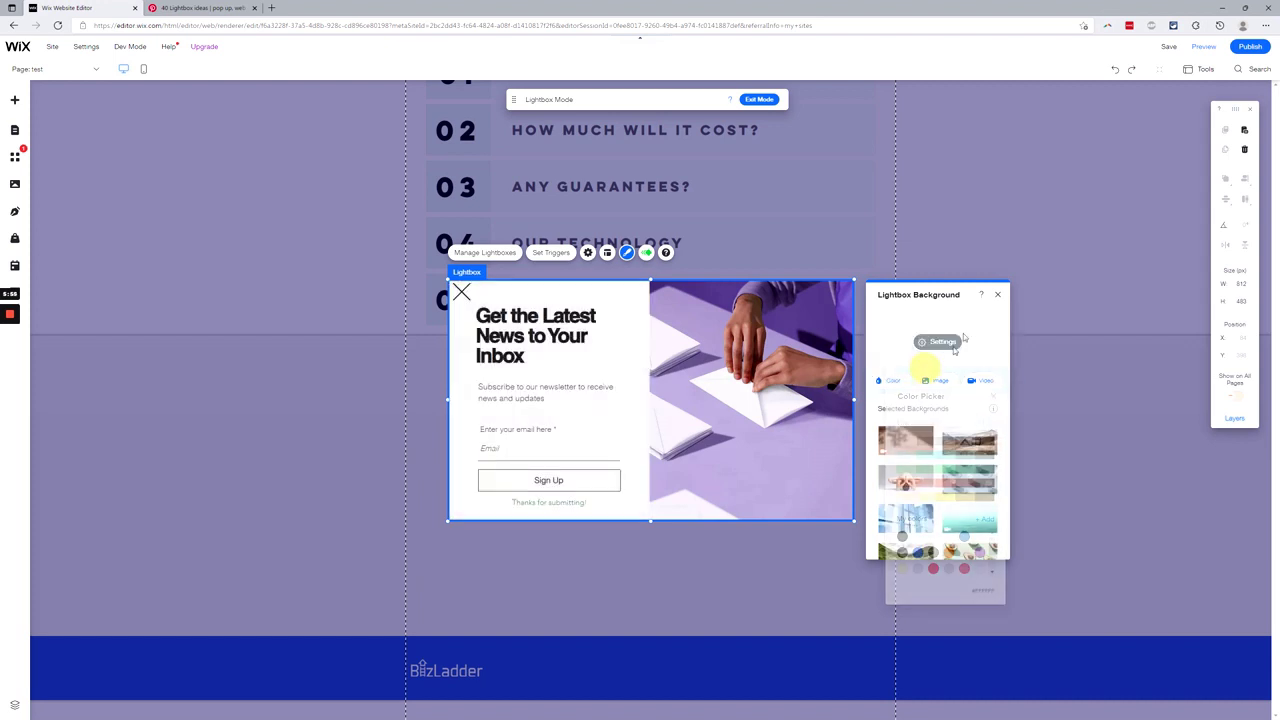
pyautogui.click(997, 294)
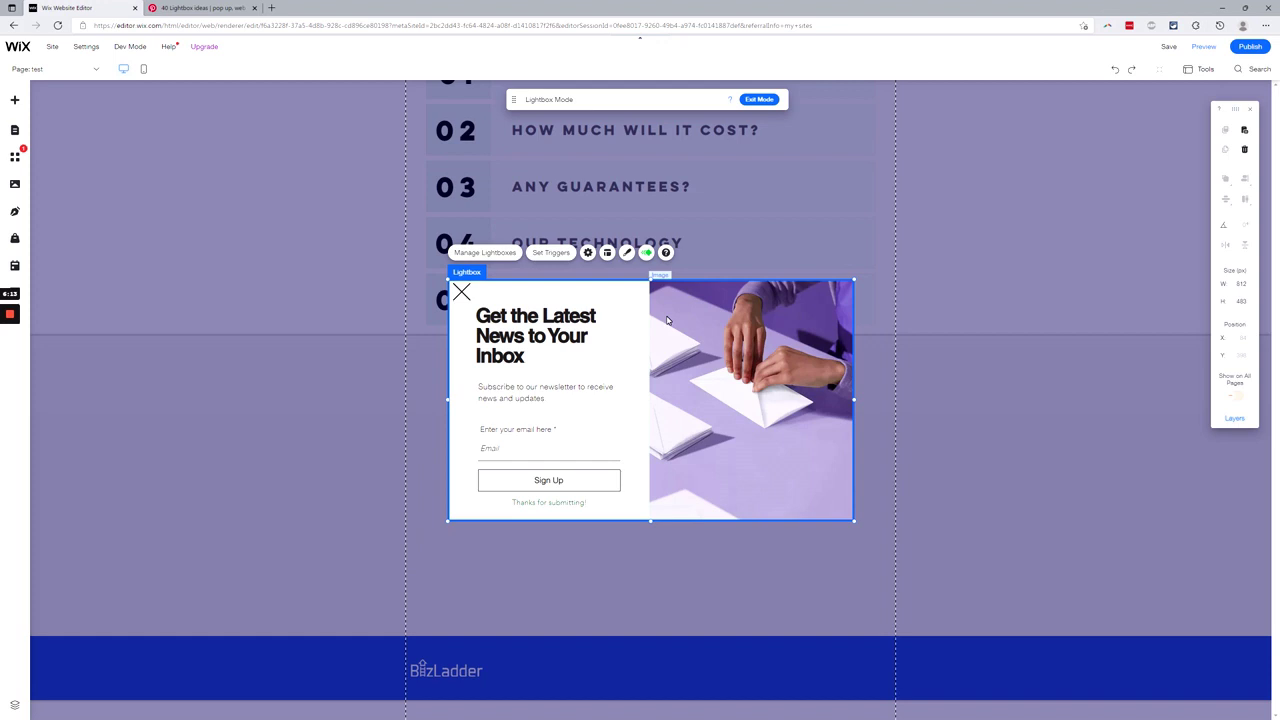
# Inspect the lightbox's subscriber form and its Sign Up button as separately editable elements
pyautogui.click(520, 447)
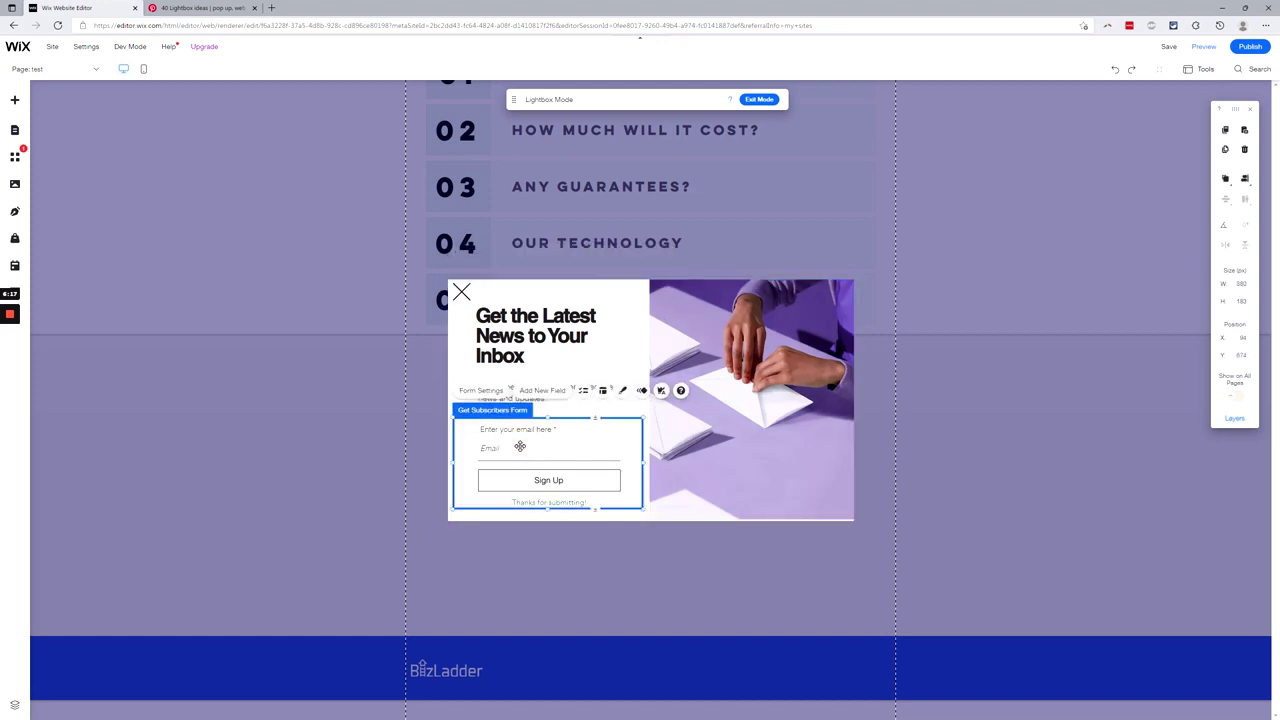
pyautogui.click(547, 481)
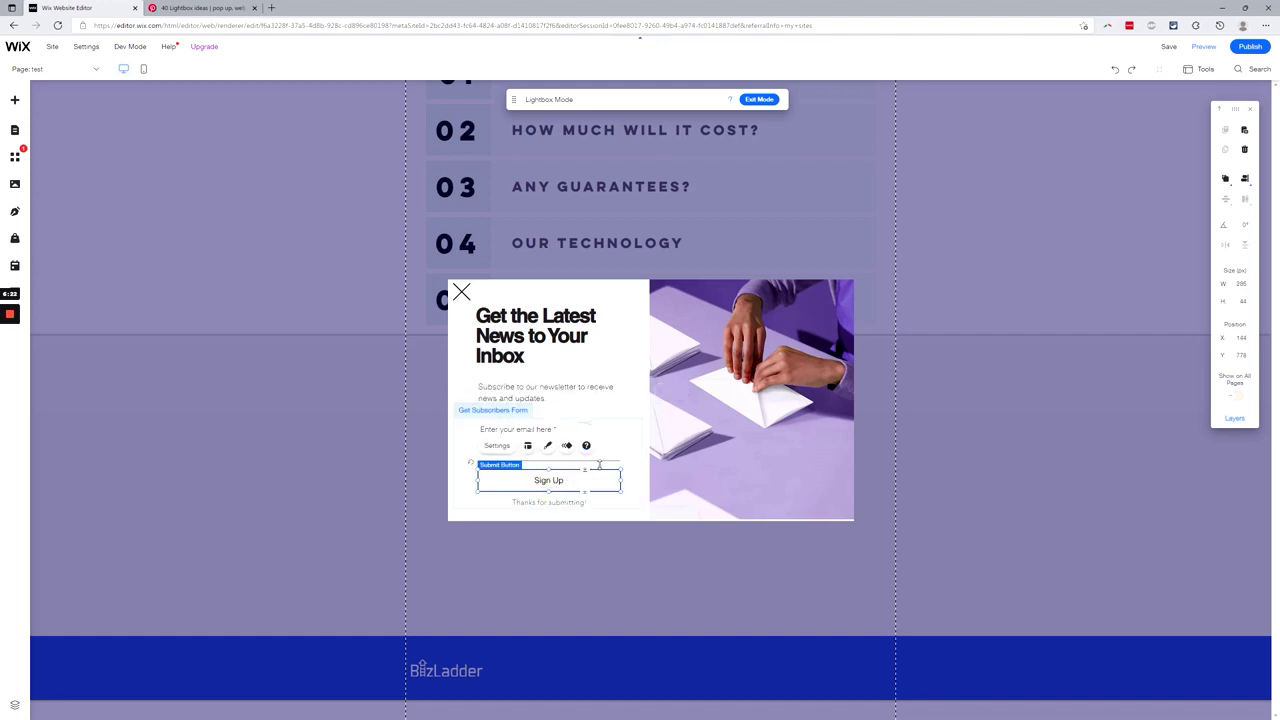
pyautogui.click(898, 348)
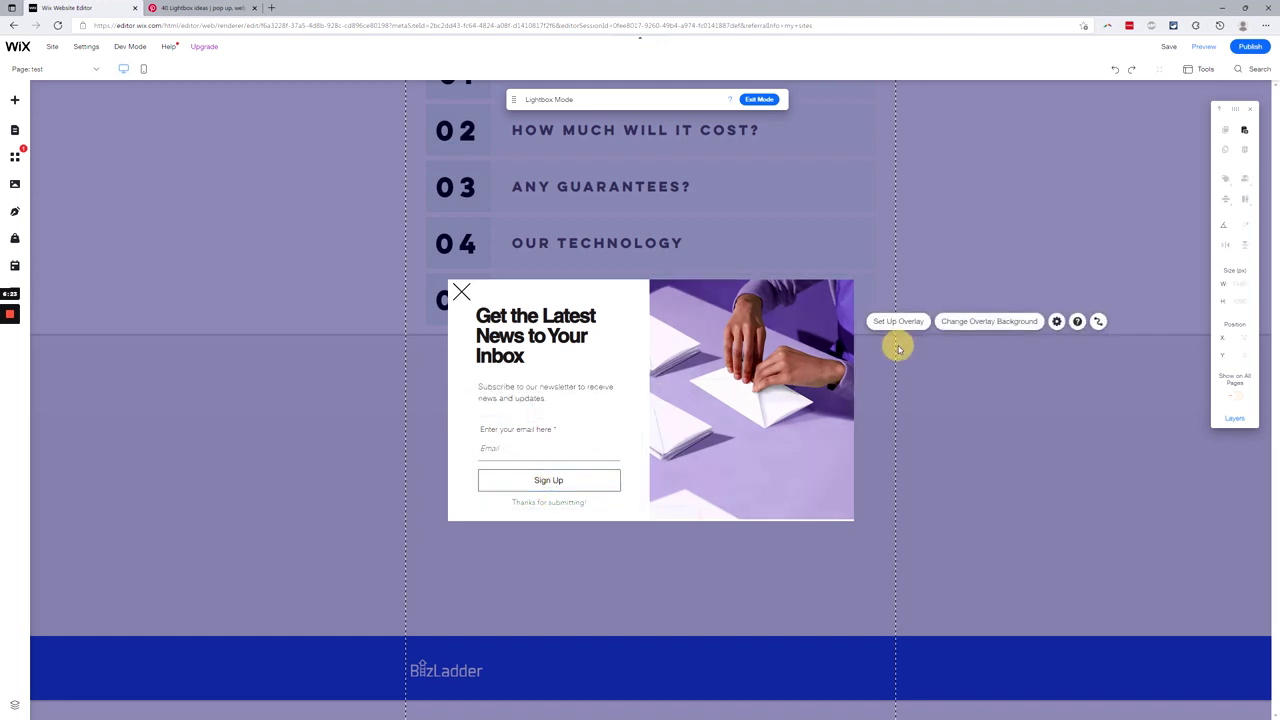
# Replace the form's success message with "Check Your Inbox and Spam Folder"
pyautogui.click(560, 501)
pyautogui.doubleClick(560, 501)
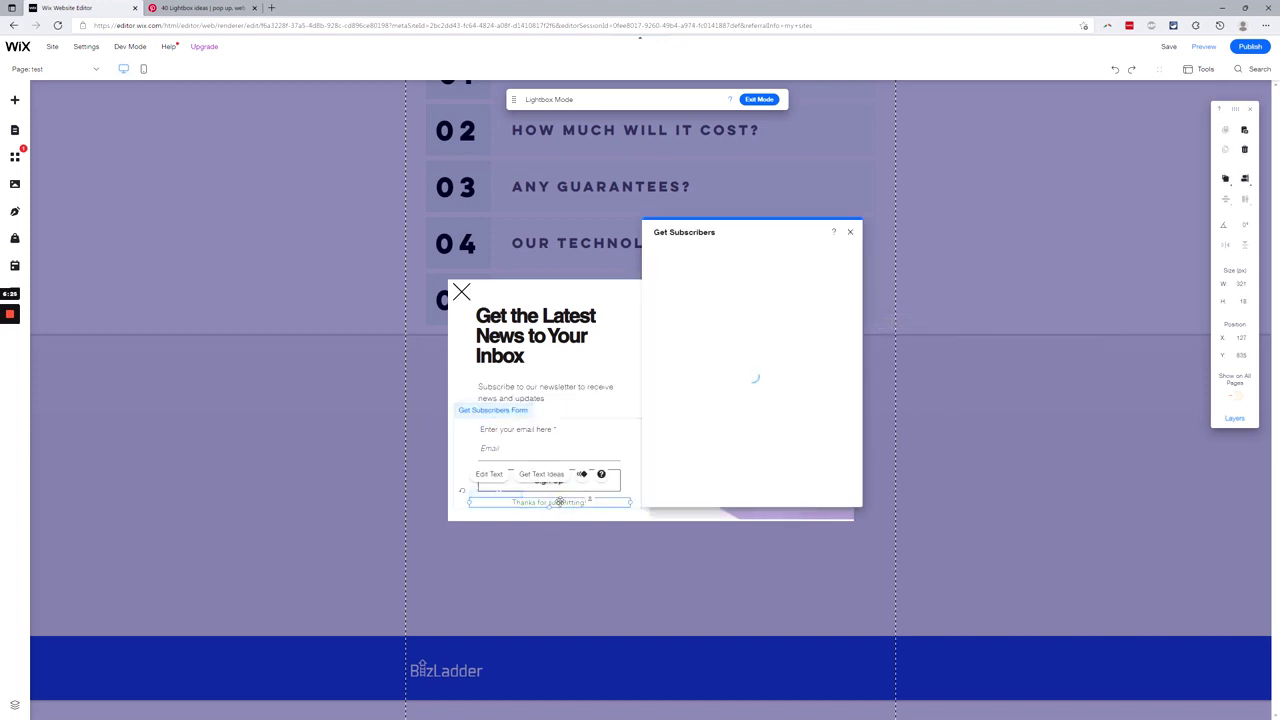
pyautogui.click(850, 232)
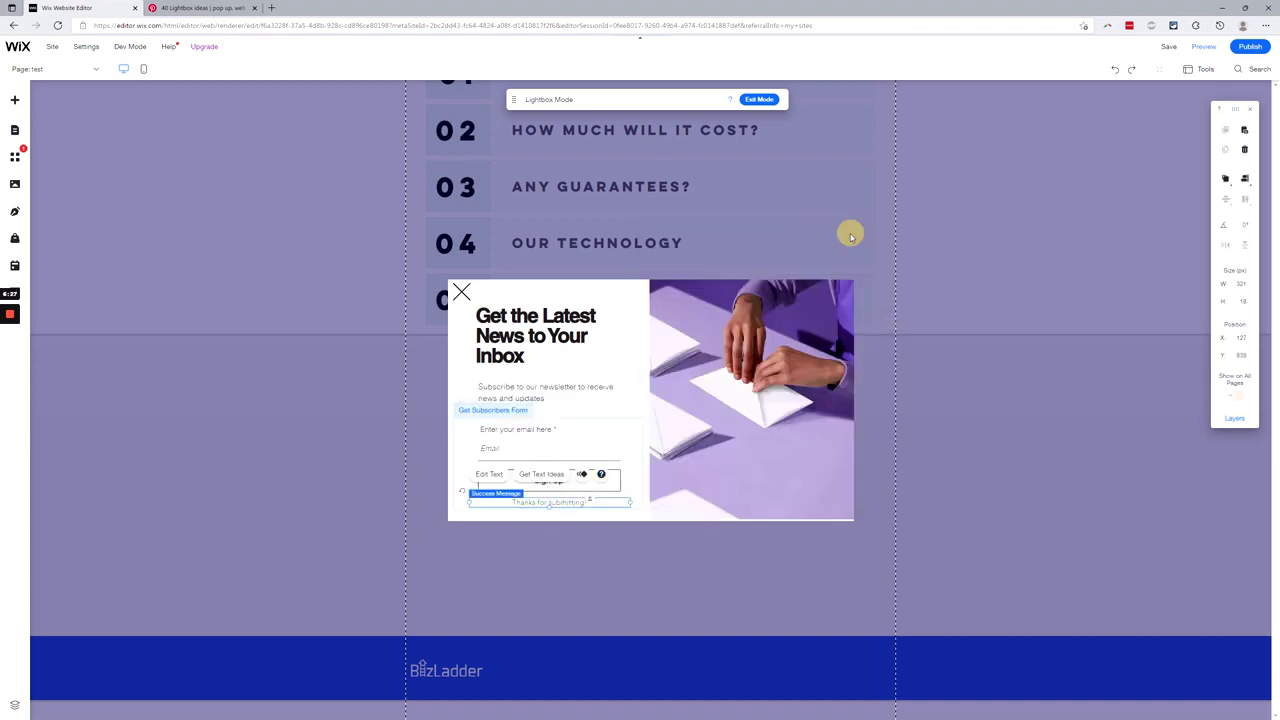
pyautogui.doubleClick(533, 500)
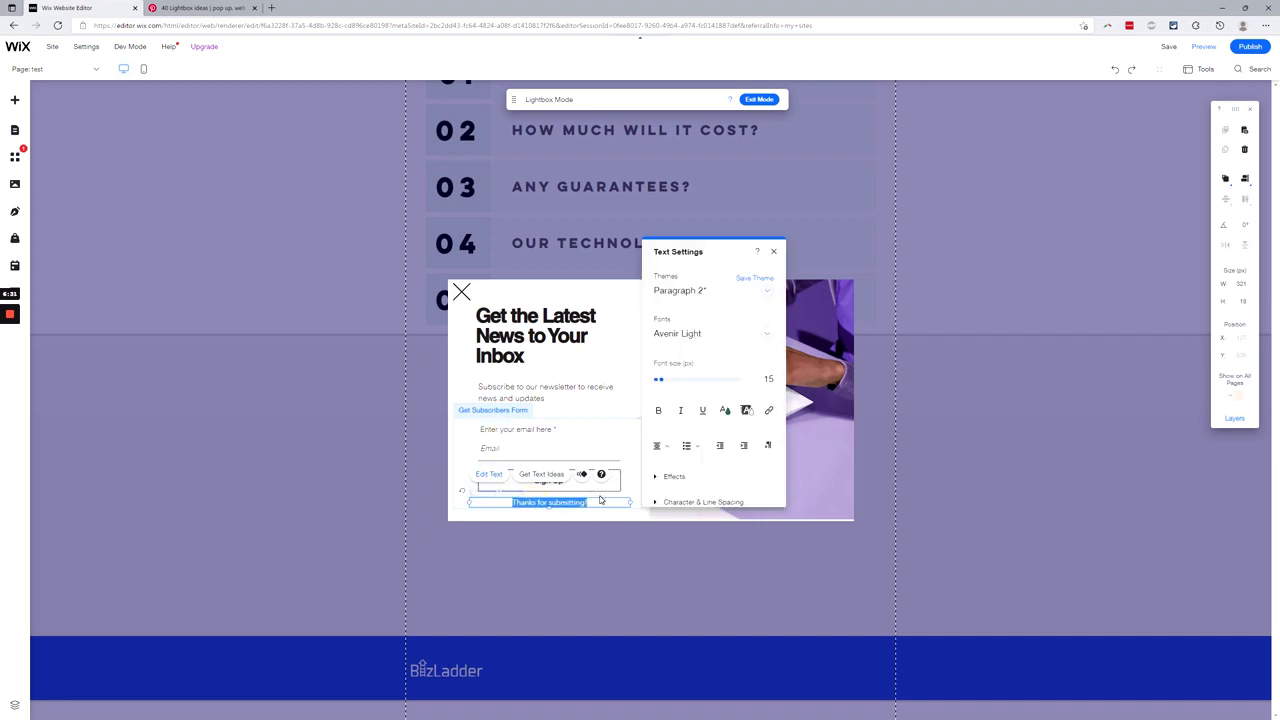
pyautogui.write('Check Your Inbox and')
pyautogui.press('BackSpace')
pyautogui.press('BackSpace')
pyautogui.press('BackSpace')
pyautogui.press('BackSpace')
pyautogui.write('and Spam')
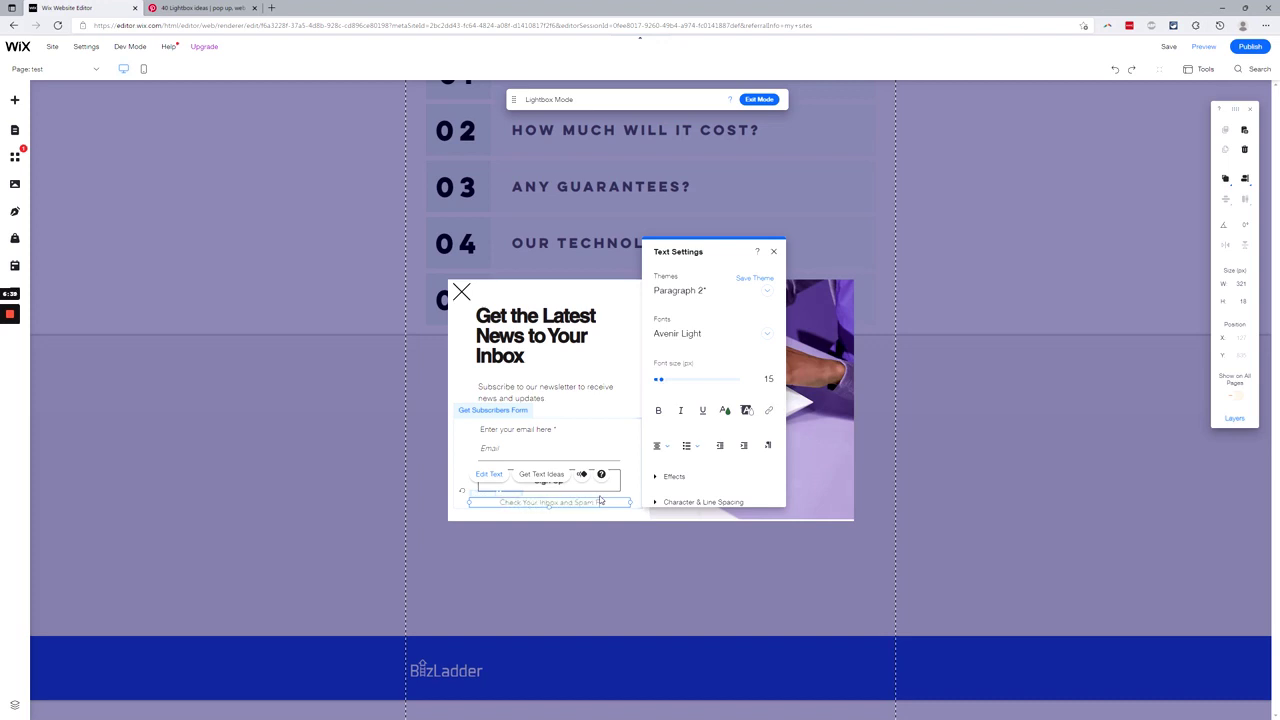
pyautogui.write('lder')
pyautogui.click(792, 397)
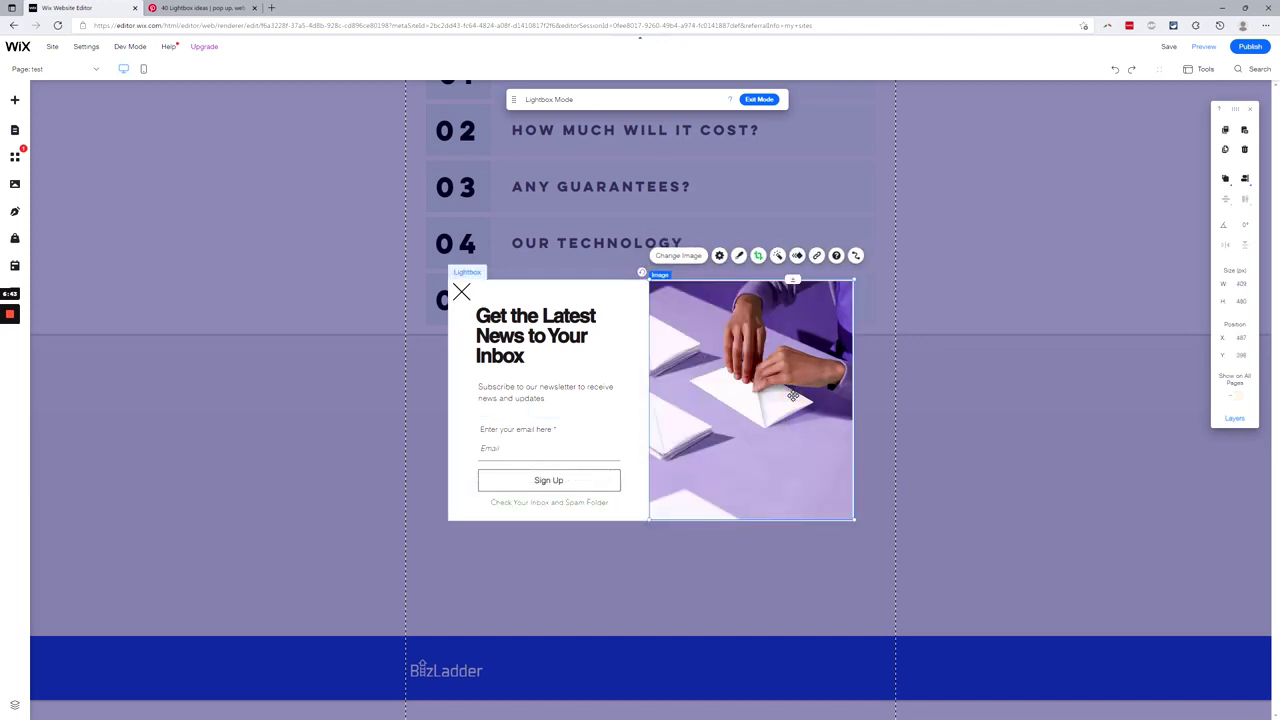
# Extend the success message with "To Verify Your Email and Receive your Free ABC123"
pyautogui.click(590, 502)
pyautogui.click(590, 502)
pyautogui.doubleClick(590, 502)
pyautogui.click(549, 504)
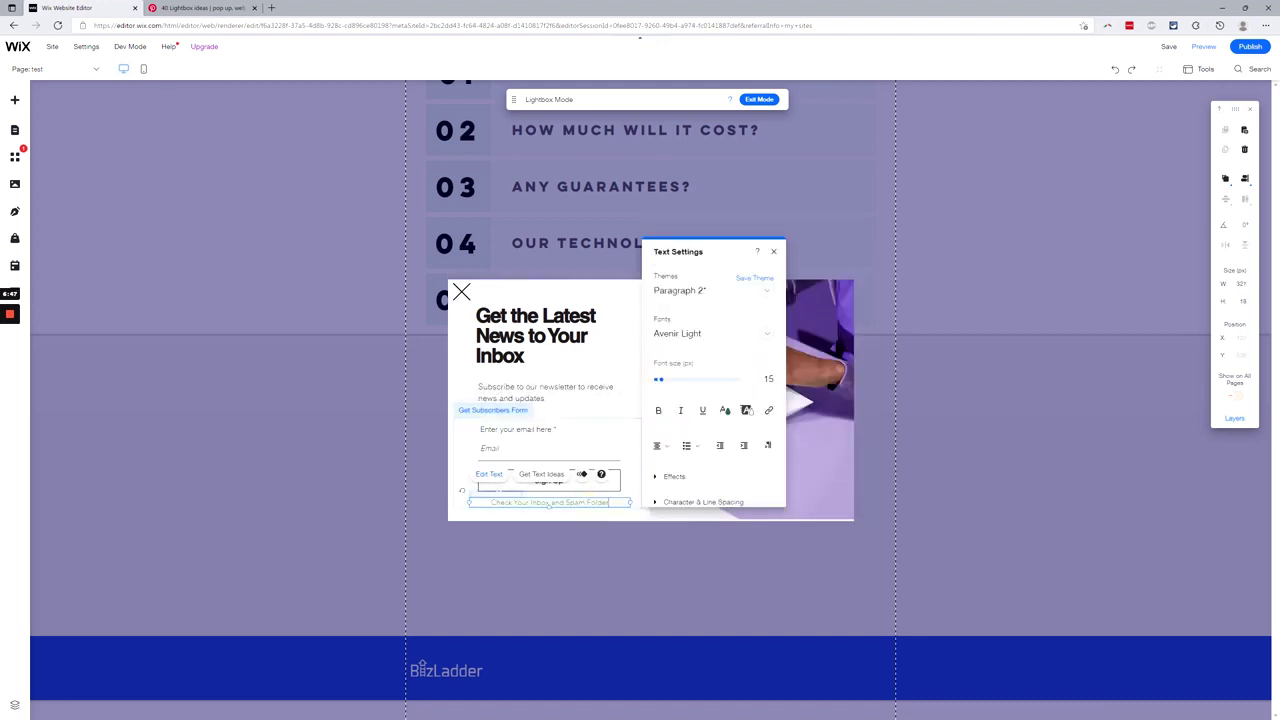
pyautogui.write('To Verify Your Email')
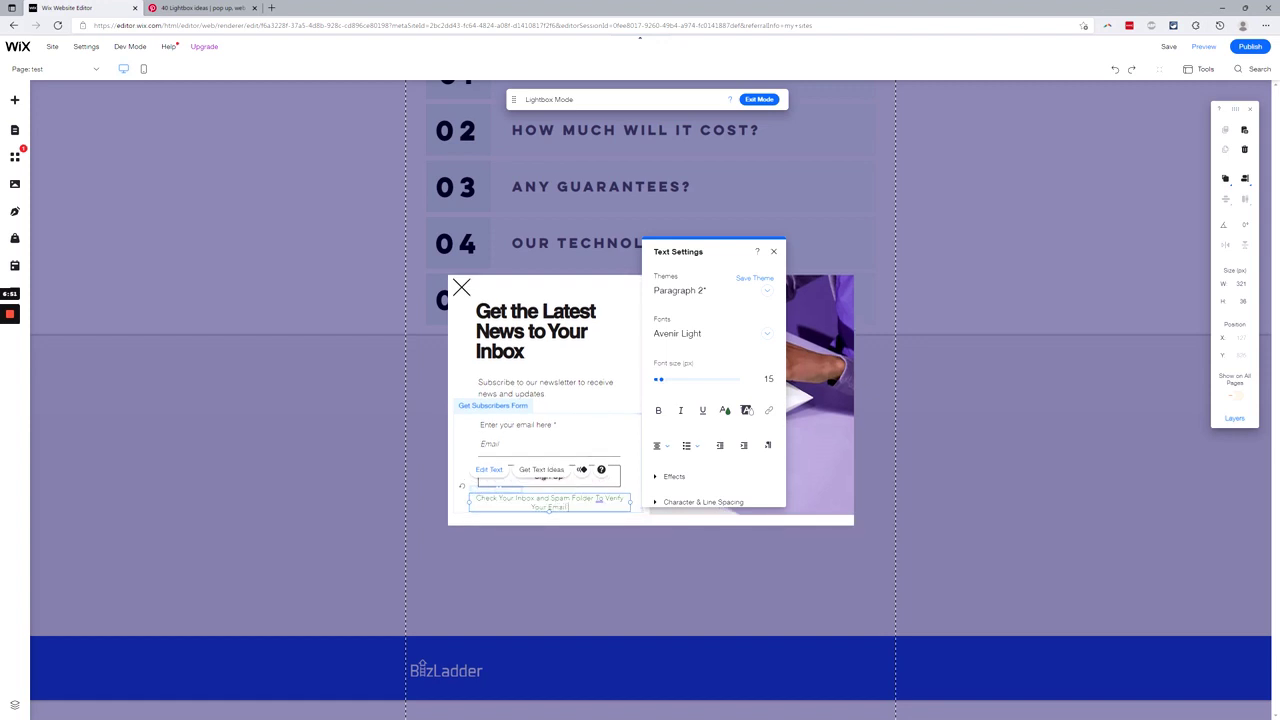
pyautogui.write(' And Receive your Free ABC123')
pyautogui.rightClick(523, 509)
pyautogui.press('Escape')
pyautogui.click(1036, 412)
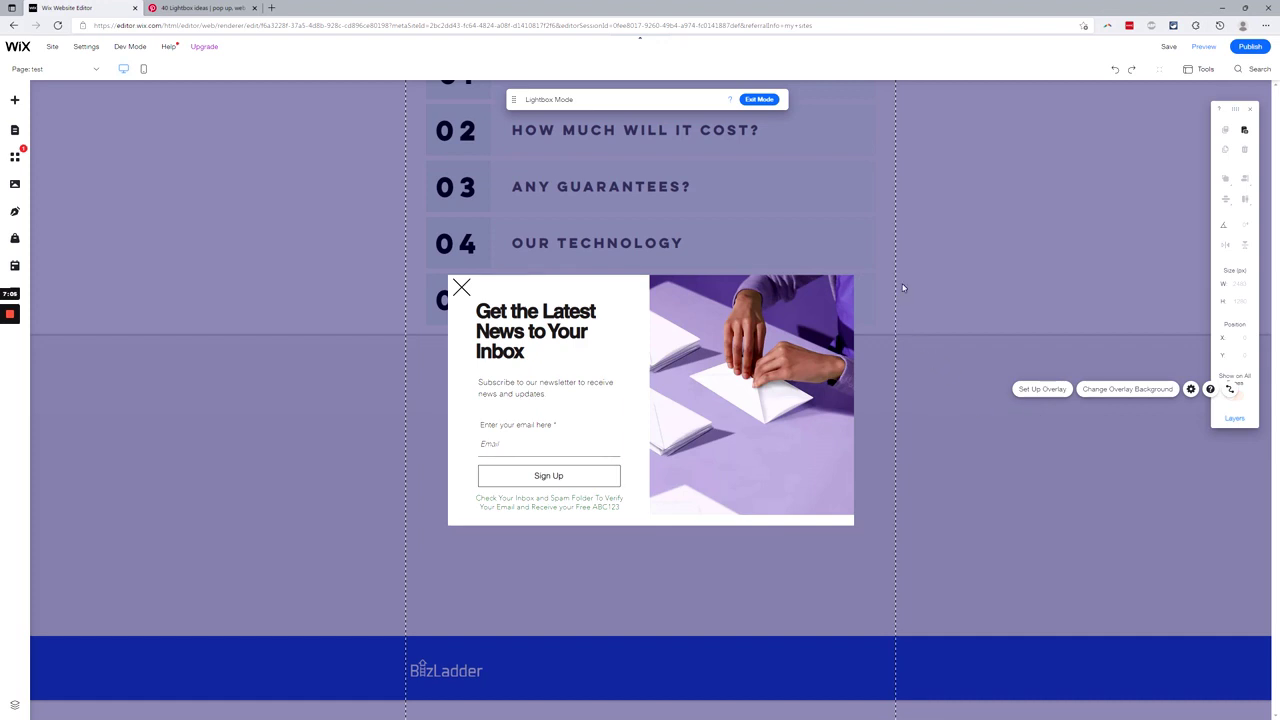
# Set the lightbox's automatic display on pages to No
pyautogui.click(628, 297)
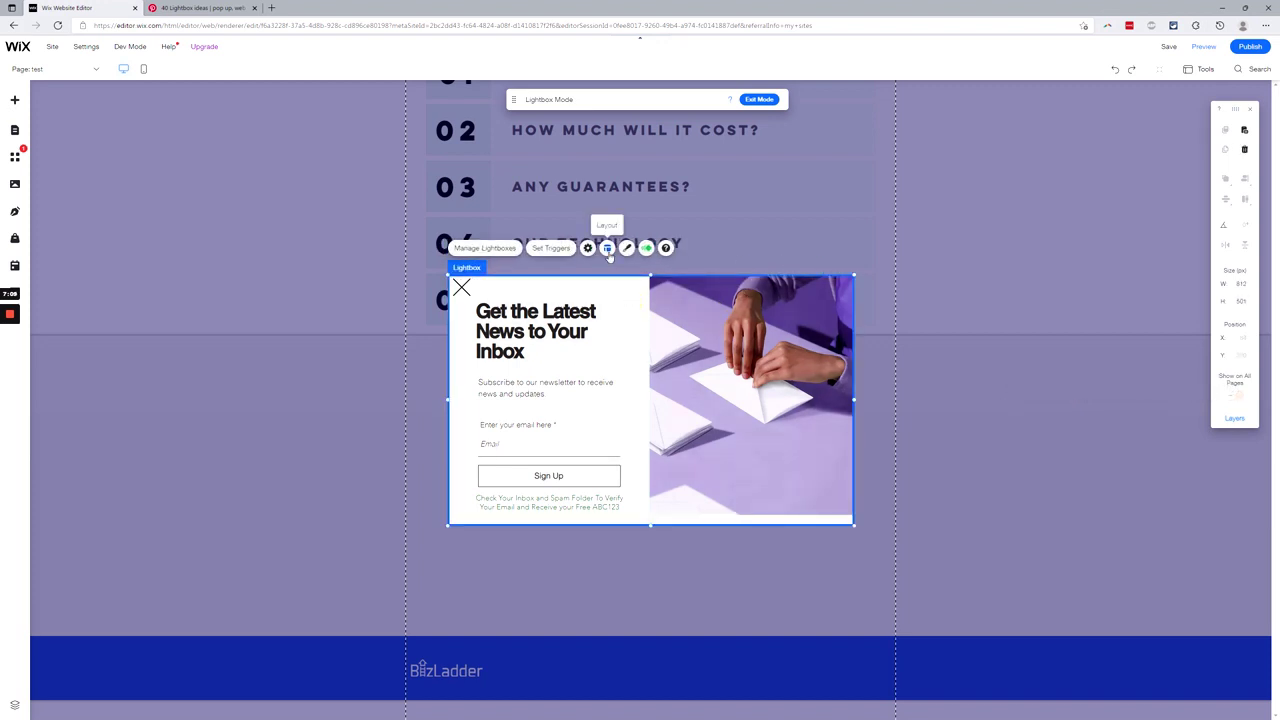
pyautogui.click(607, 248)
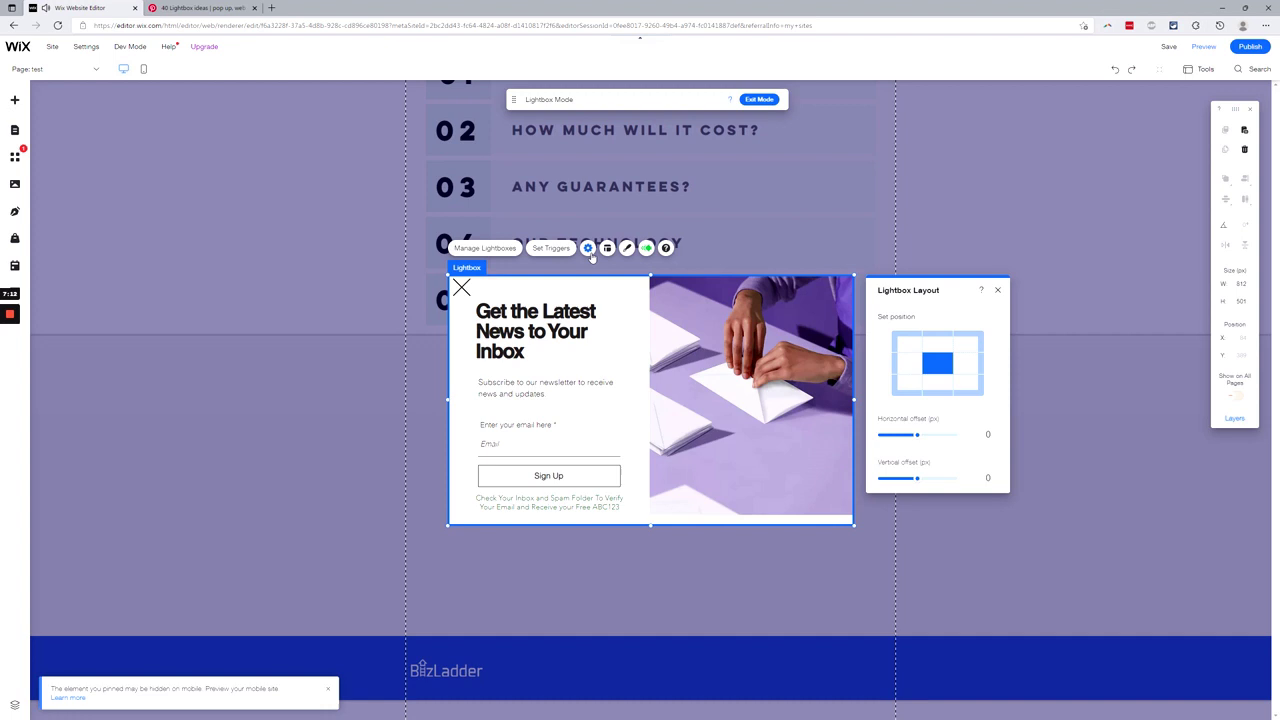
pyautogui.click(589, 248)
pyautogui.click(960, 405)
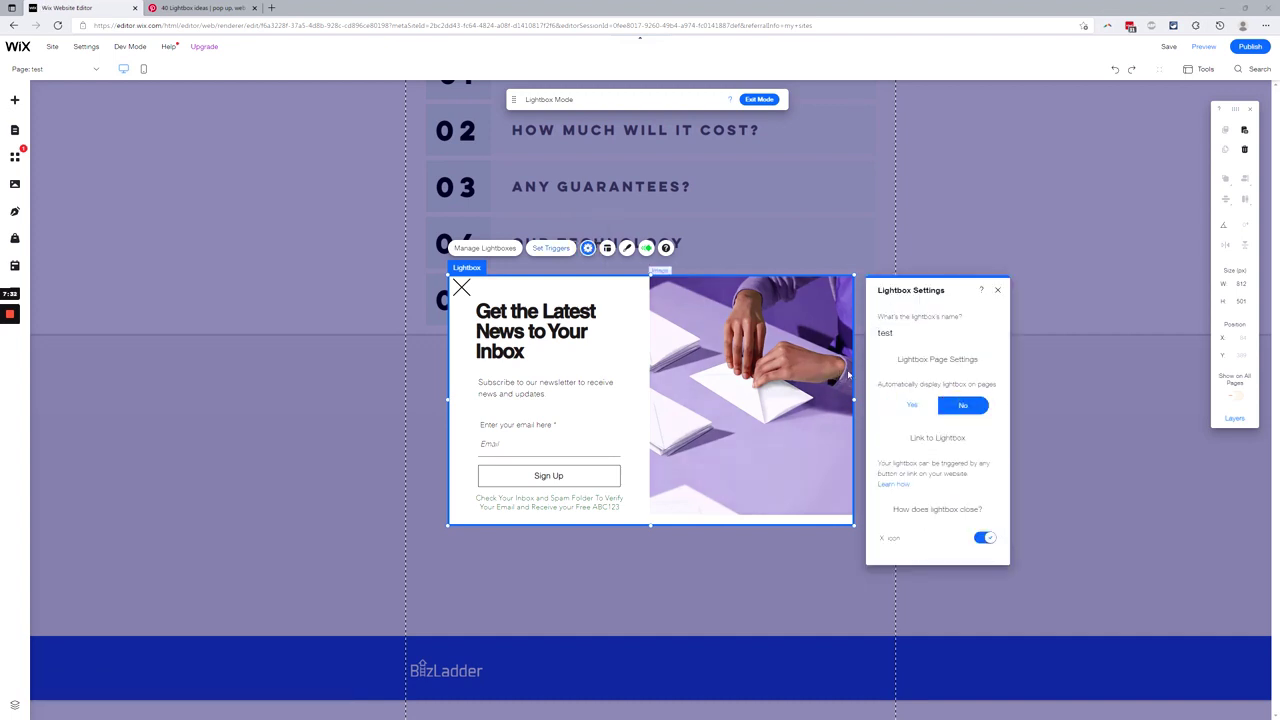
pyautogui.click(949, 402)
pyautogui.click(999, 292)
pyautogui.click(1001, 298)
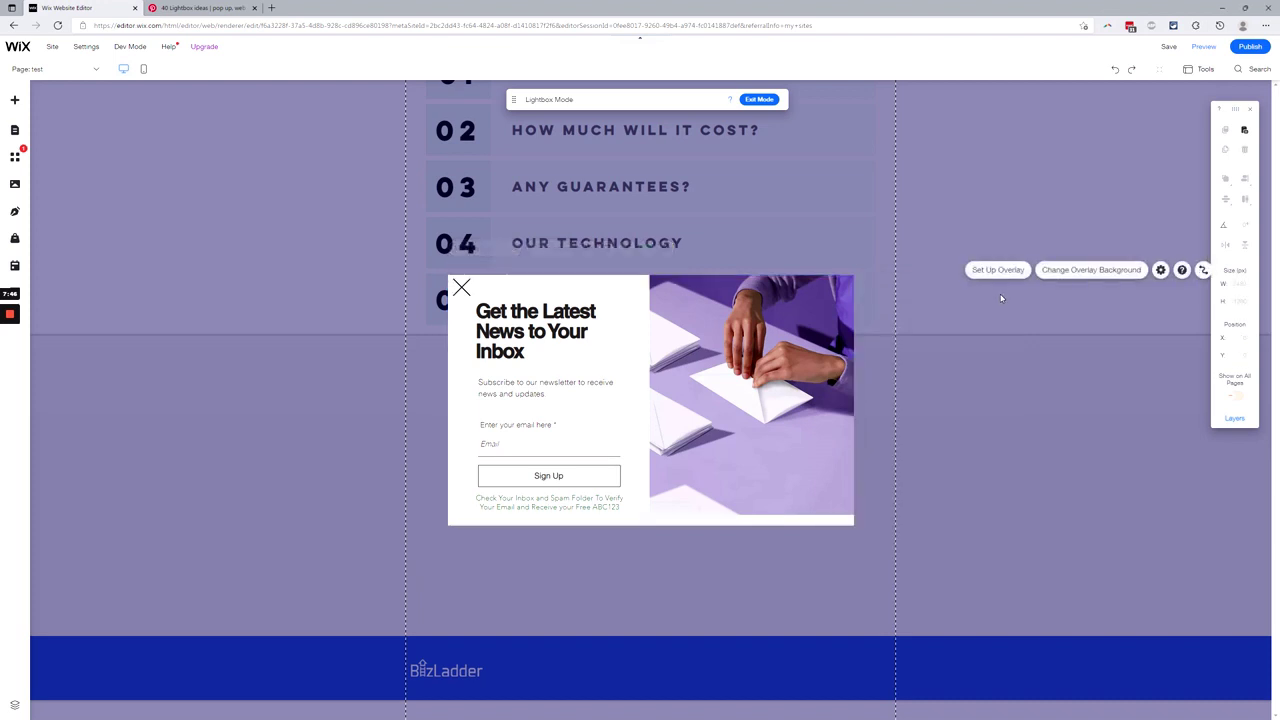
# Exit lightbox mode and link the "Learn More >" text under "We know Small Business" to the "test" lightbox
pyautogui.click(759, 99)
pyautogui.scroll(6, 667, 318)
pyautogui.scroll(-2, 600, 350)
pyautogui.click(480, 382)
pyautogui.click(480, 380)
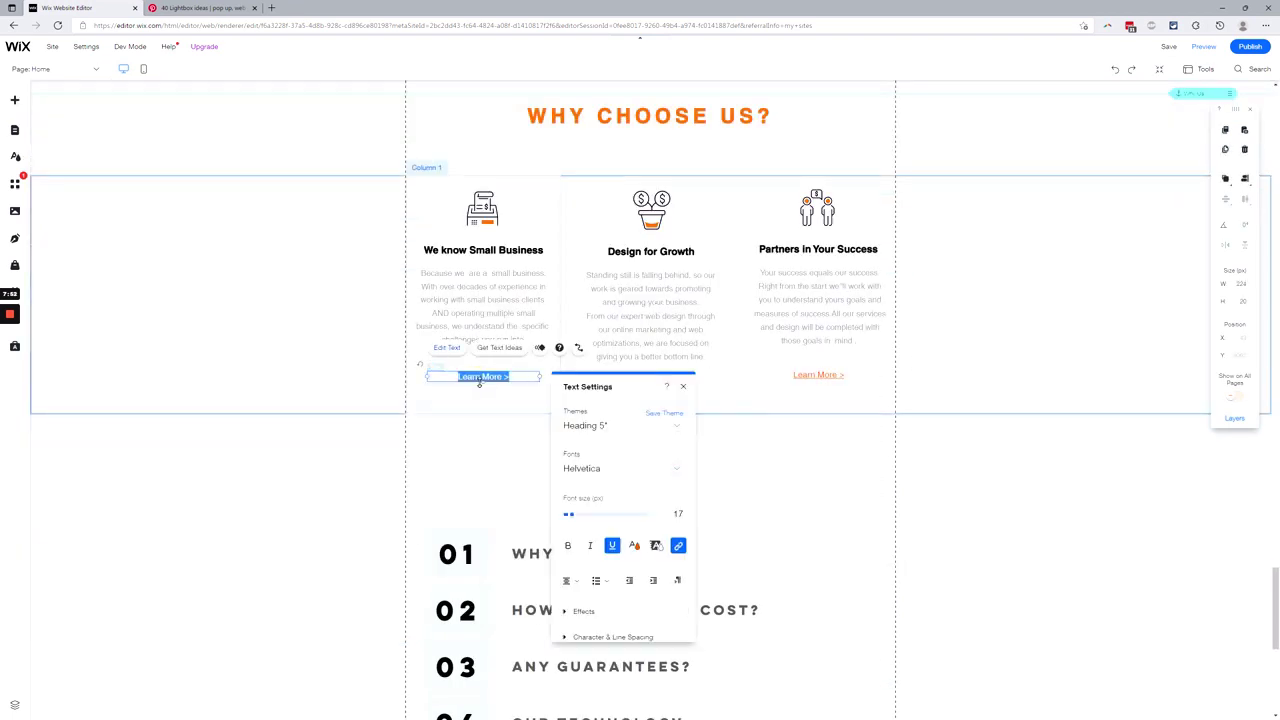
pyautogui.click(678, 546)
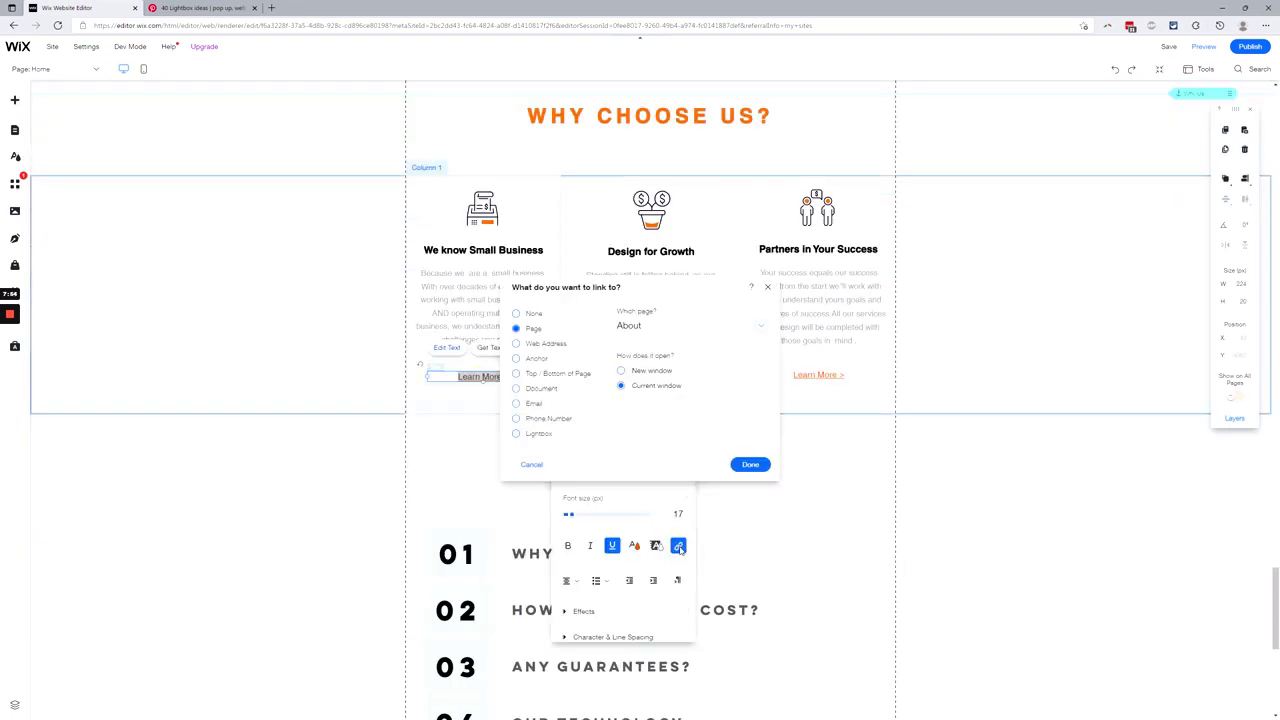
pyautogui.click(516, 433)
pyautogui.click(650, 328)
pyautogui.click(638, 348)
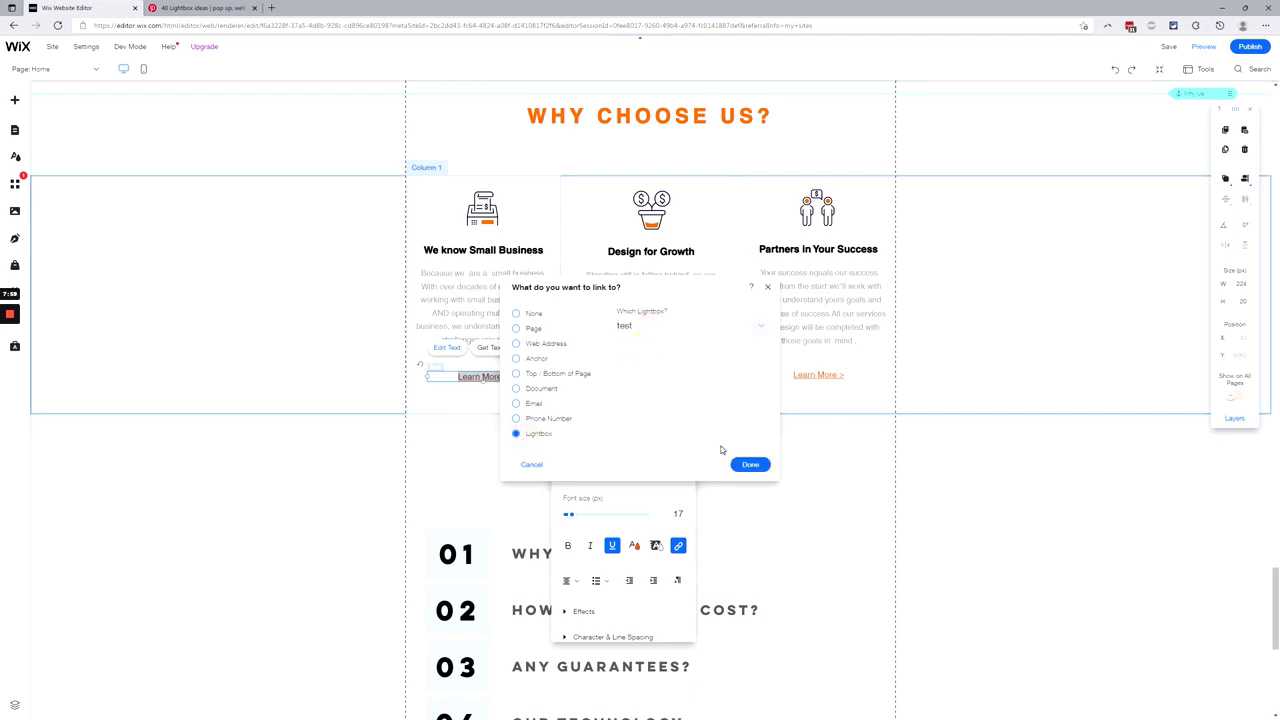
pyautogui.click(750, 464)
pyautogui.click(846, 443)
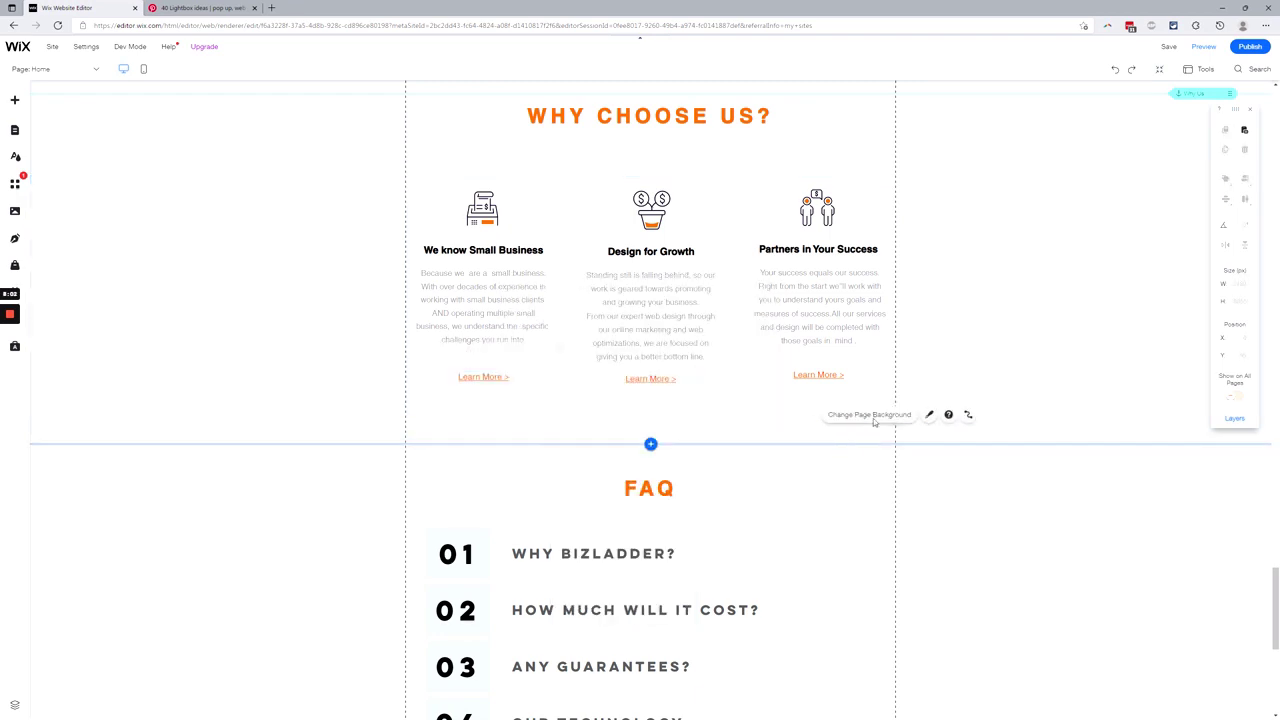
# Preview the site, open and close the lightbox through the "We know Small Business" link, and return to the editor
pyautogui.click(1205, 47)
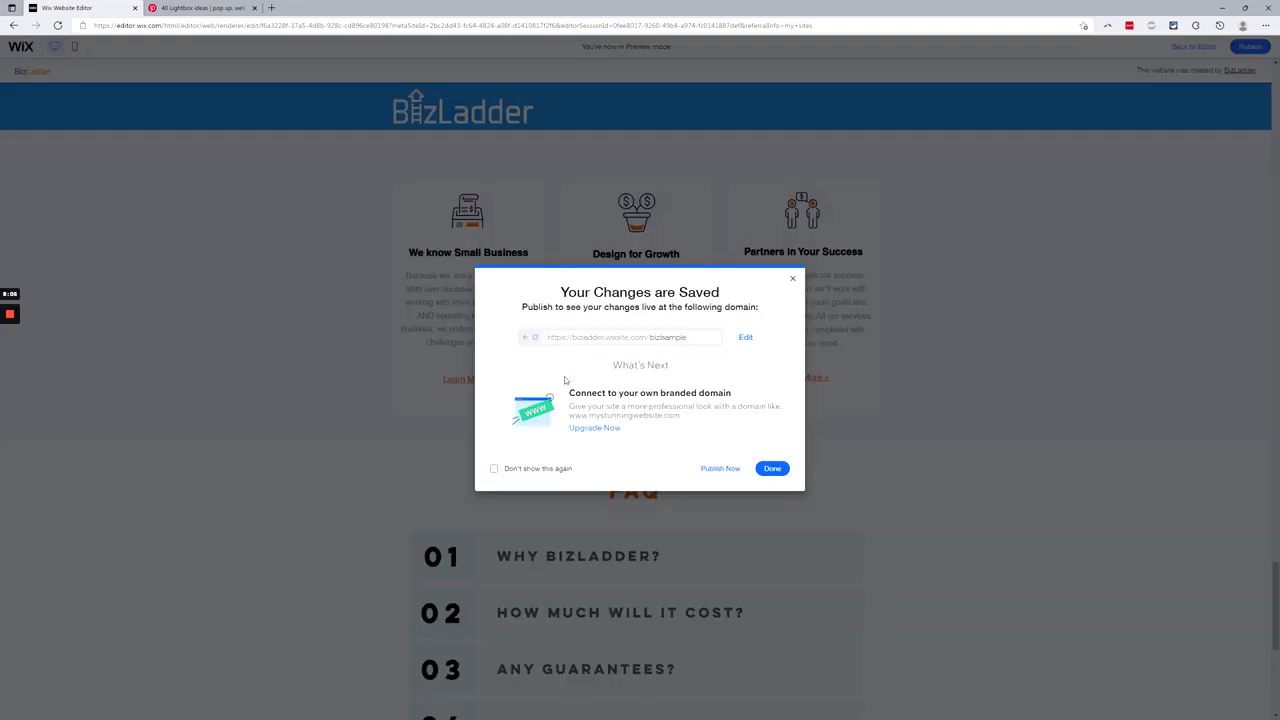
pyautogui.click(772, 468)
pyautogui.click(456, 383)
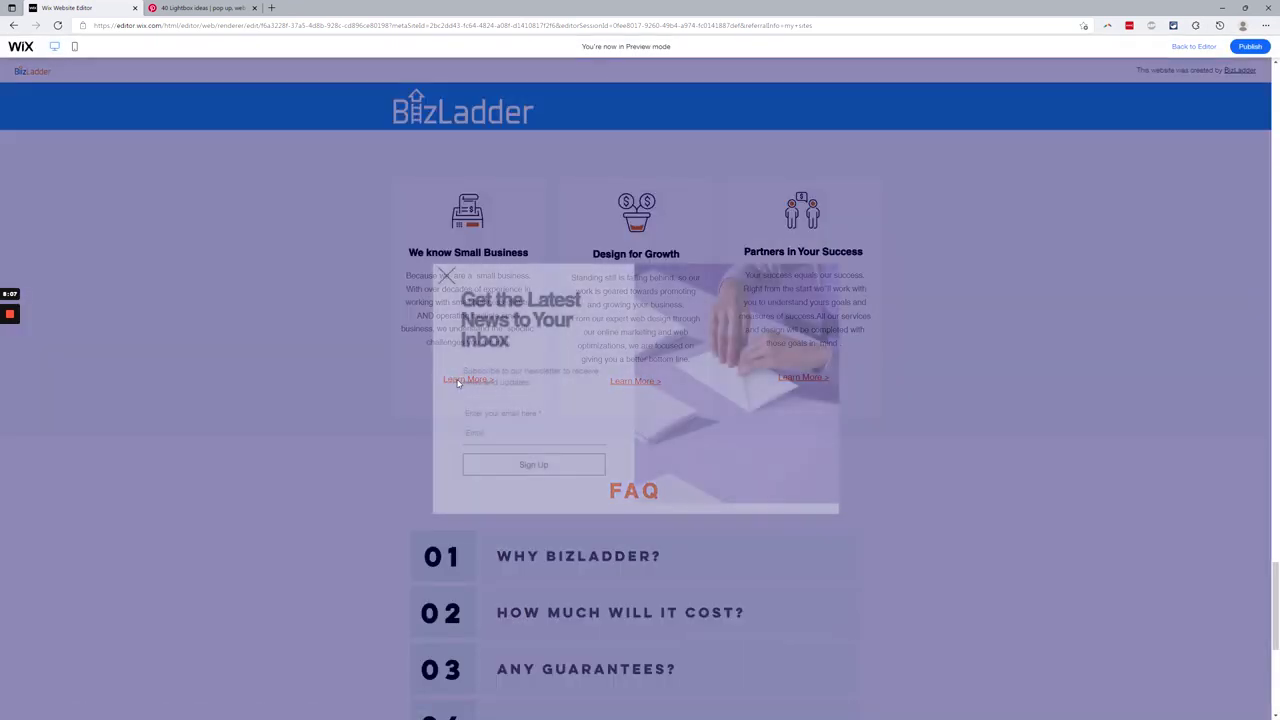
pyautogui.click(446, 277)
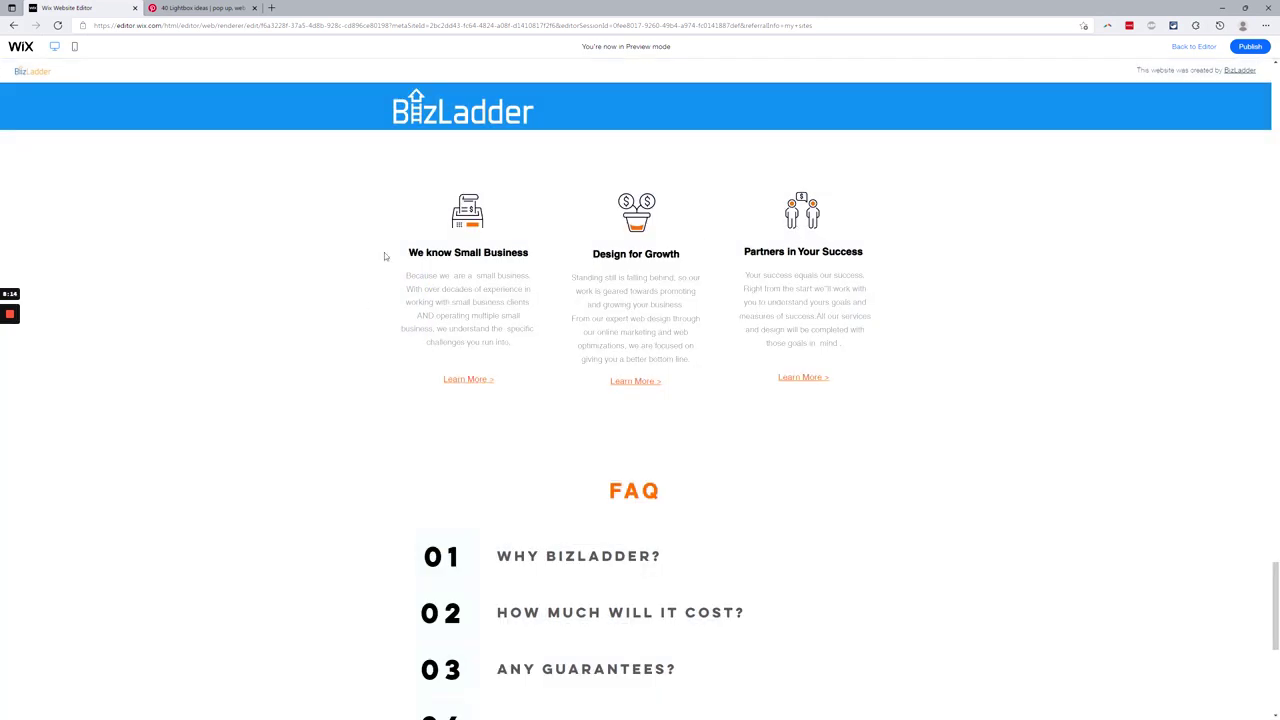
pyautogui.click(1192, 47)
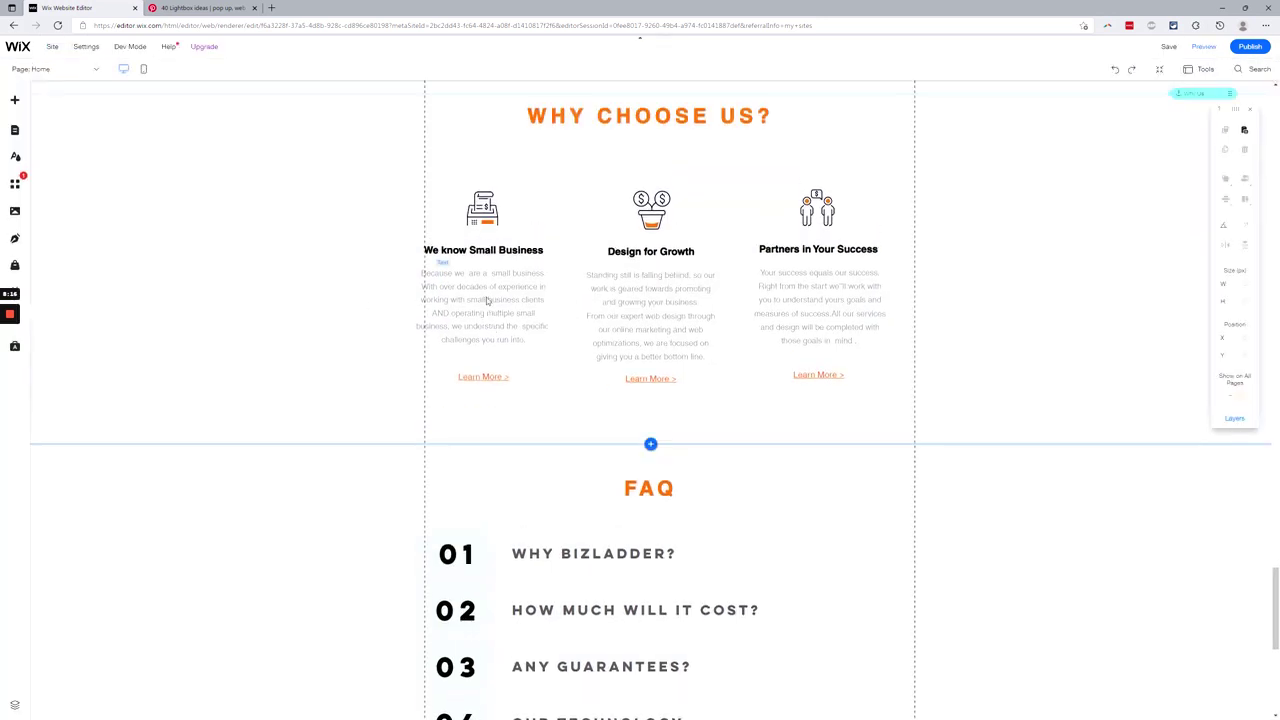